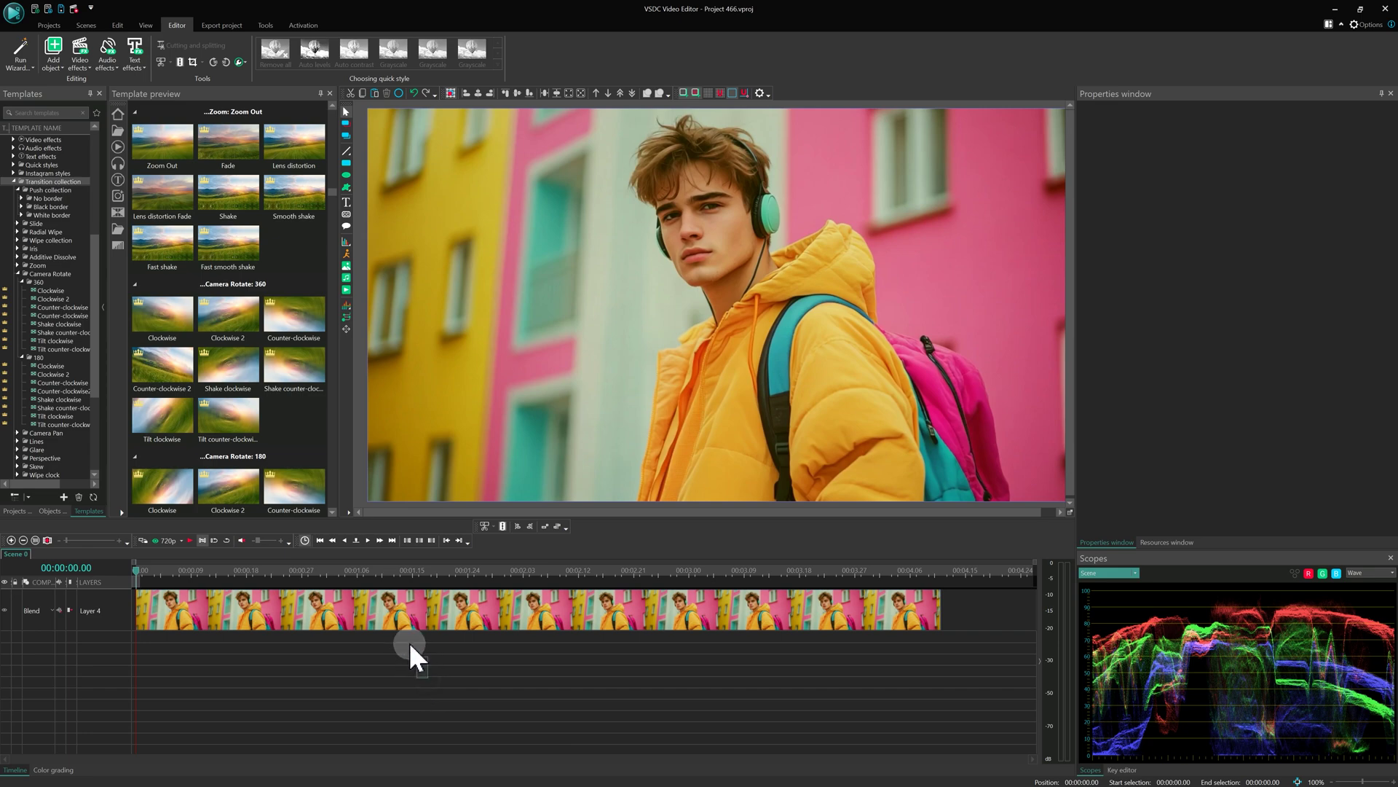
Crop the clip to a tiny 57x57 skin patch on the man's cheek.
{"action": "left_click", "coordinate": [396, 617]}
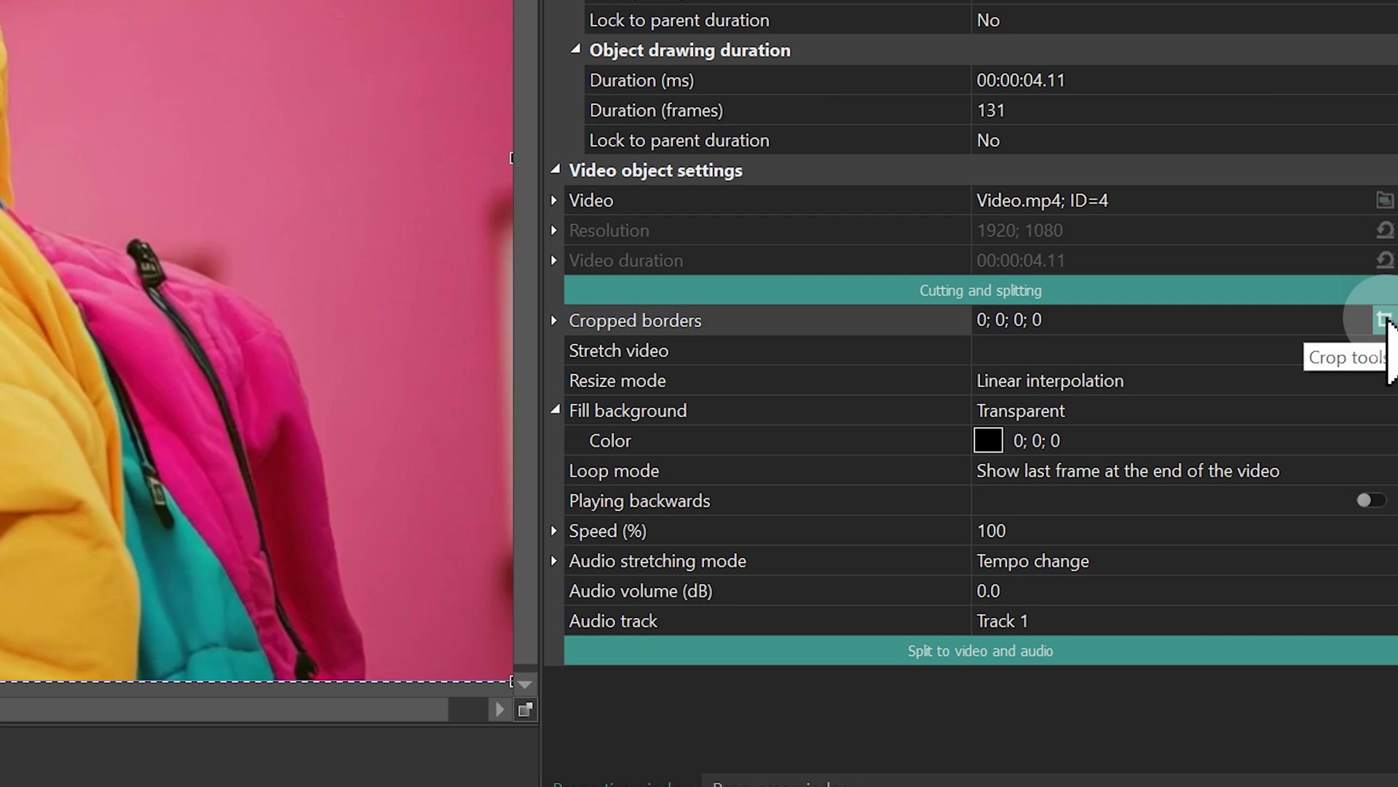
{"action": "left_click", "coordinate": [1386, 320]}
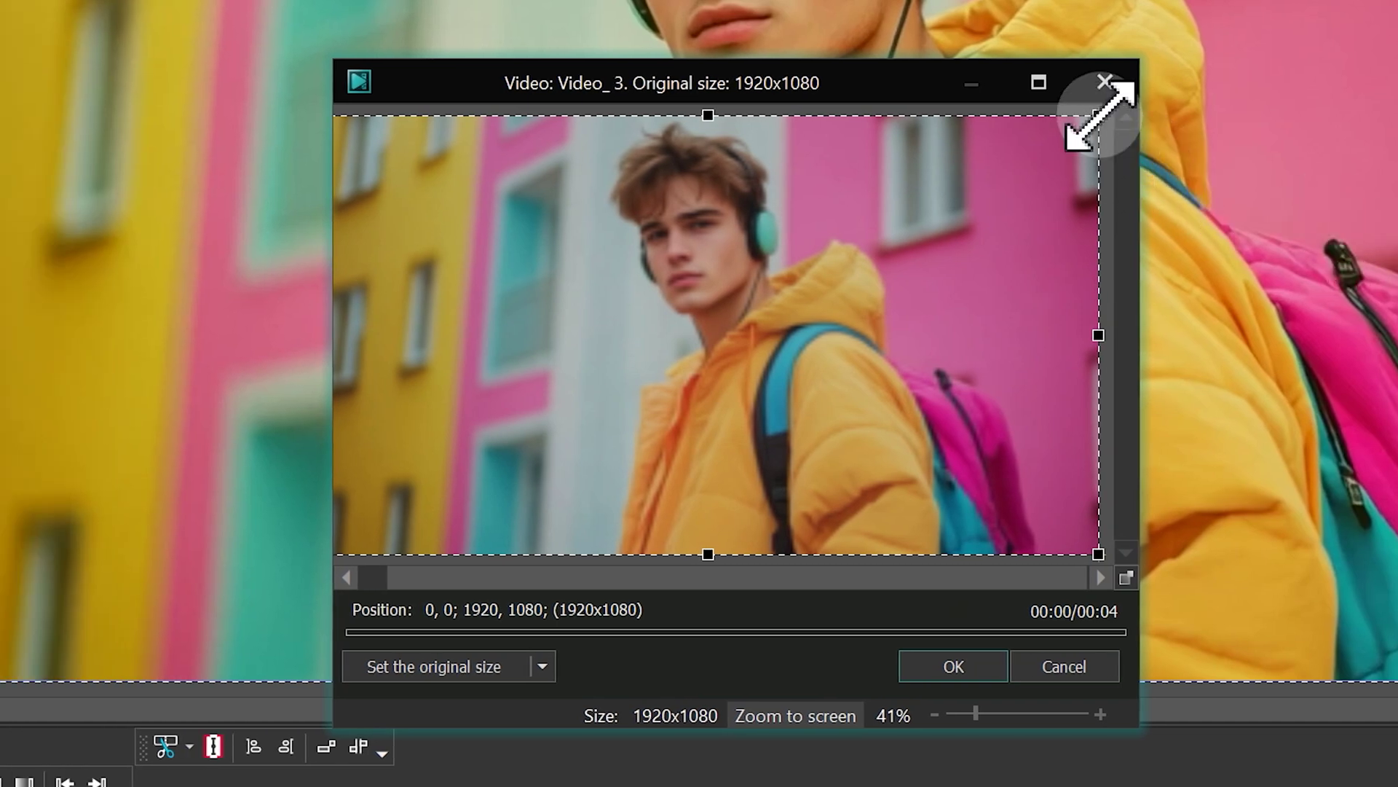
{"action": "mouse_move", "coordinate": [1099, 114]}
{"action": "left_mouse_down"}
{"action": "mouse_move", "coordinate": [370, 514]}
{"action": "mouse_move", "coordinate": [755, 286]}
{"action": "mouse_move", "coordinate": [736, 274]}
{"action": "left_mouse_up"}
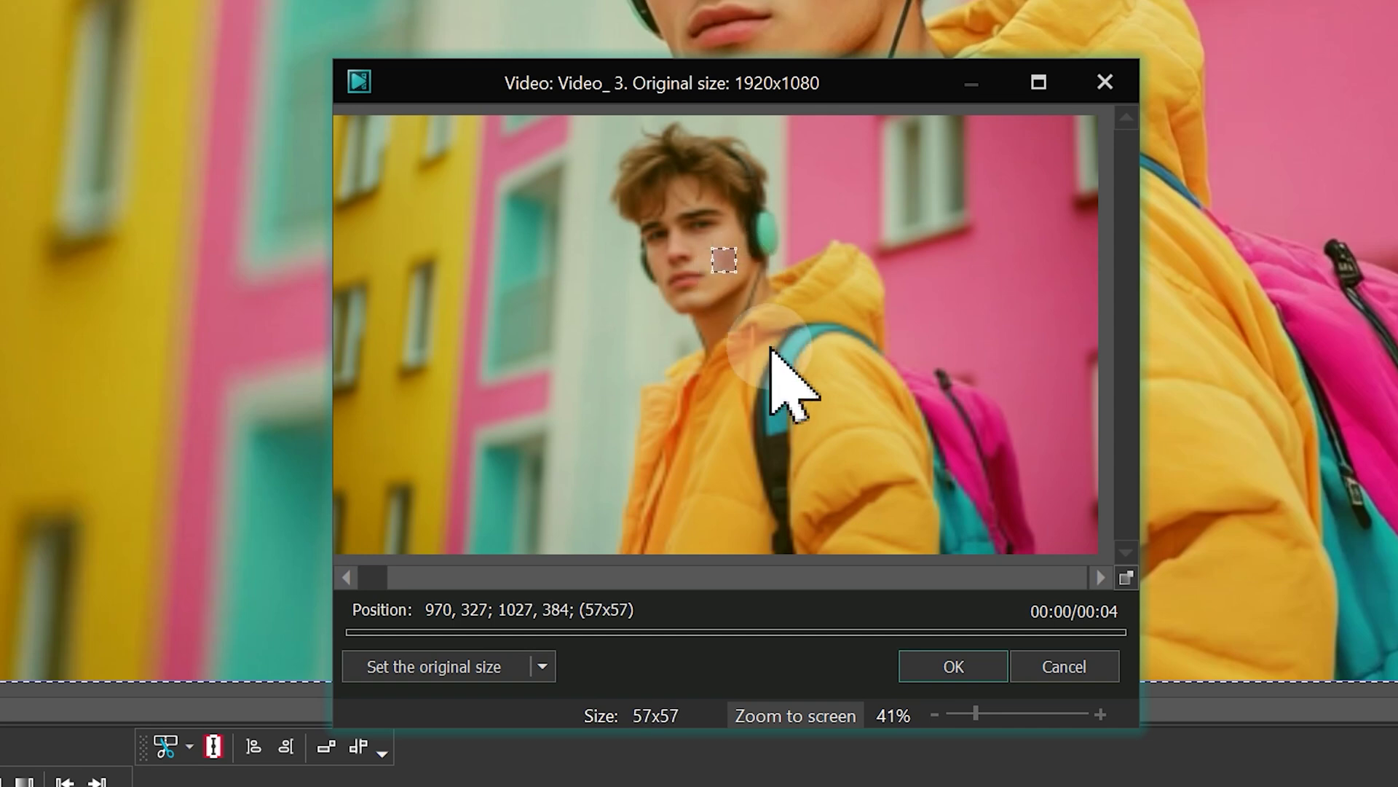
{"action": "left_click", "coordinate": [950, 667]}
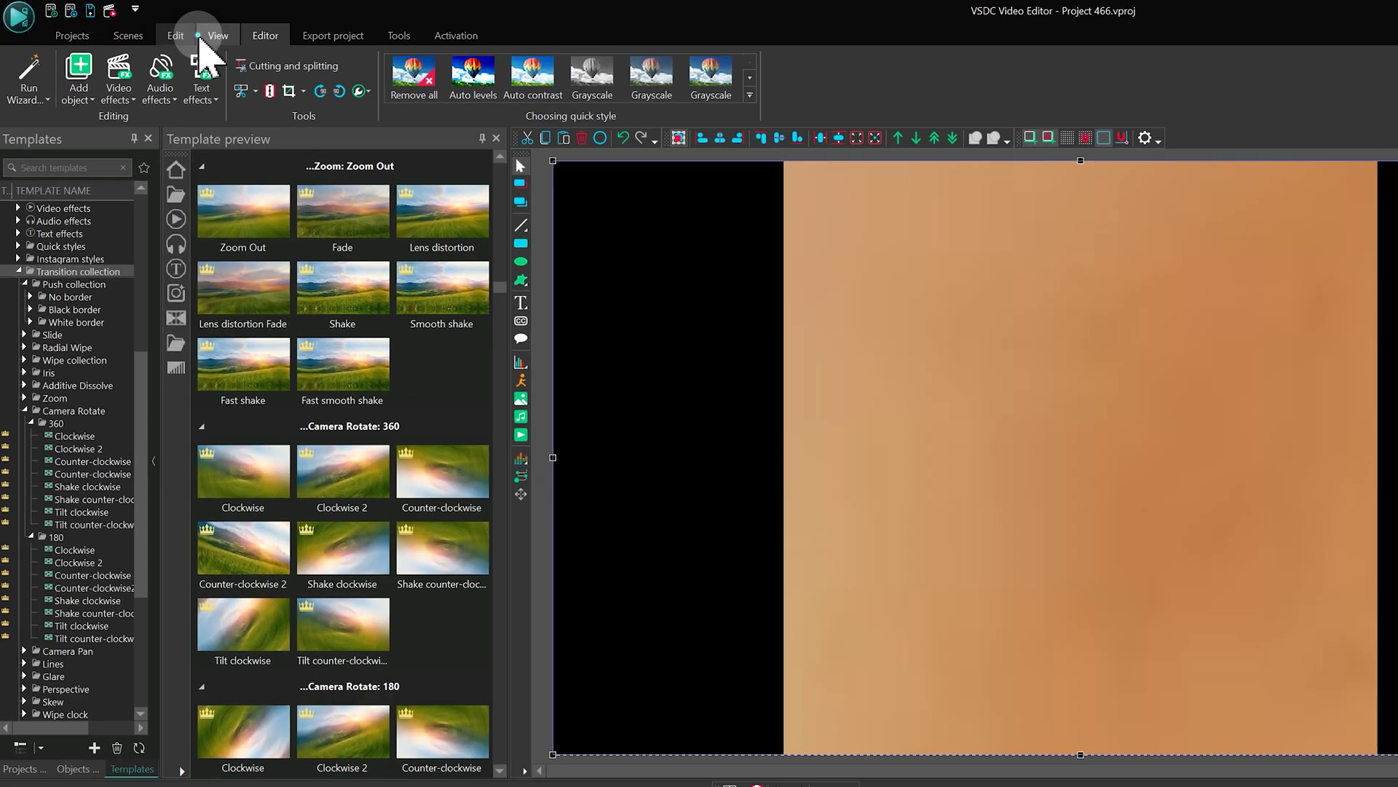
Show the cropped skin patch on a Vectorscope with the skin-tone reference line enabled.
{"action": "left_click", "coordinate": [143, 25]}
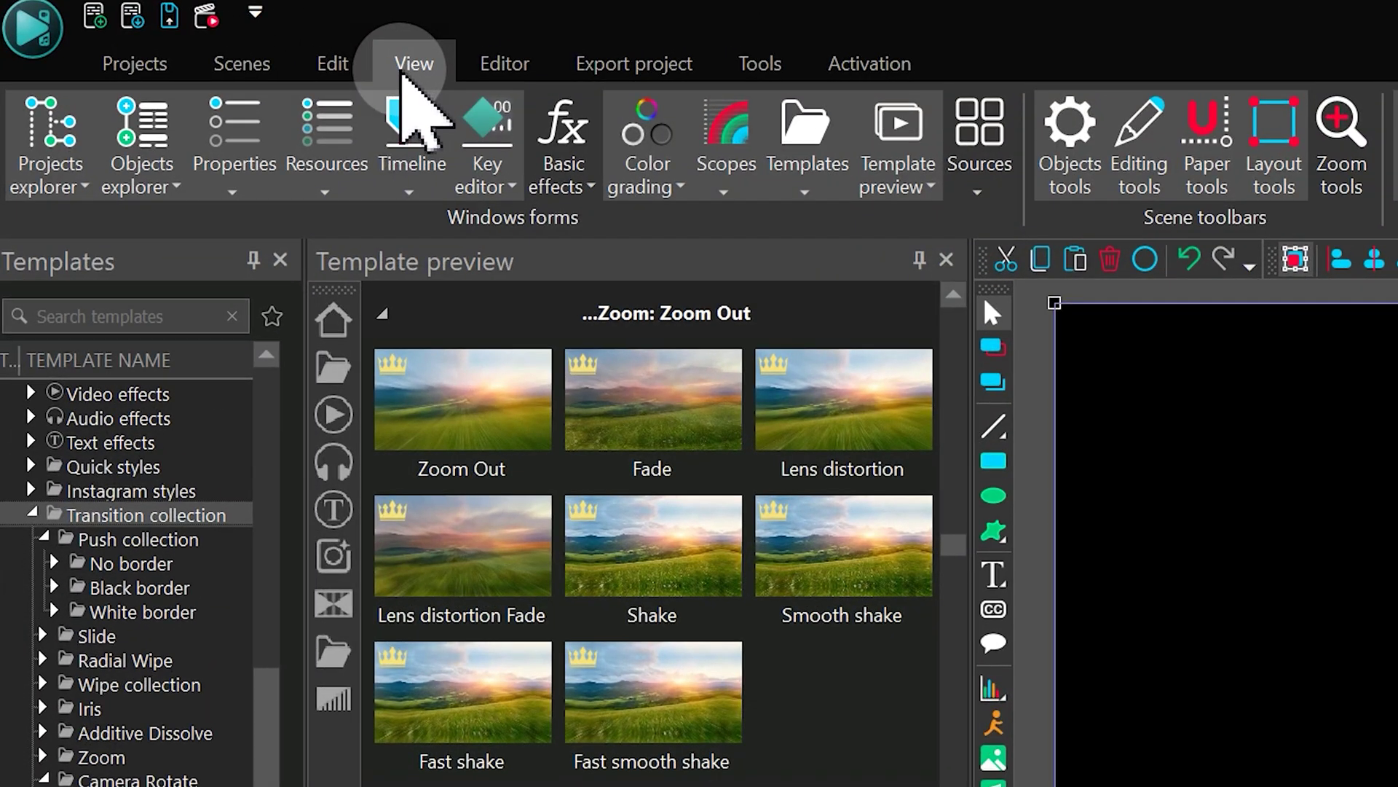
{"action": "left_click", "coordinate": [730, 137]}
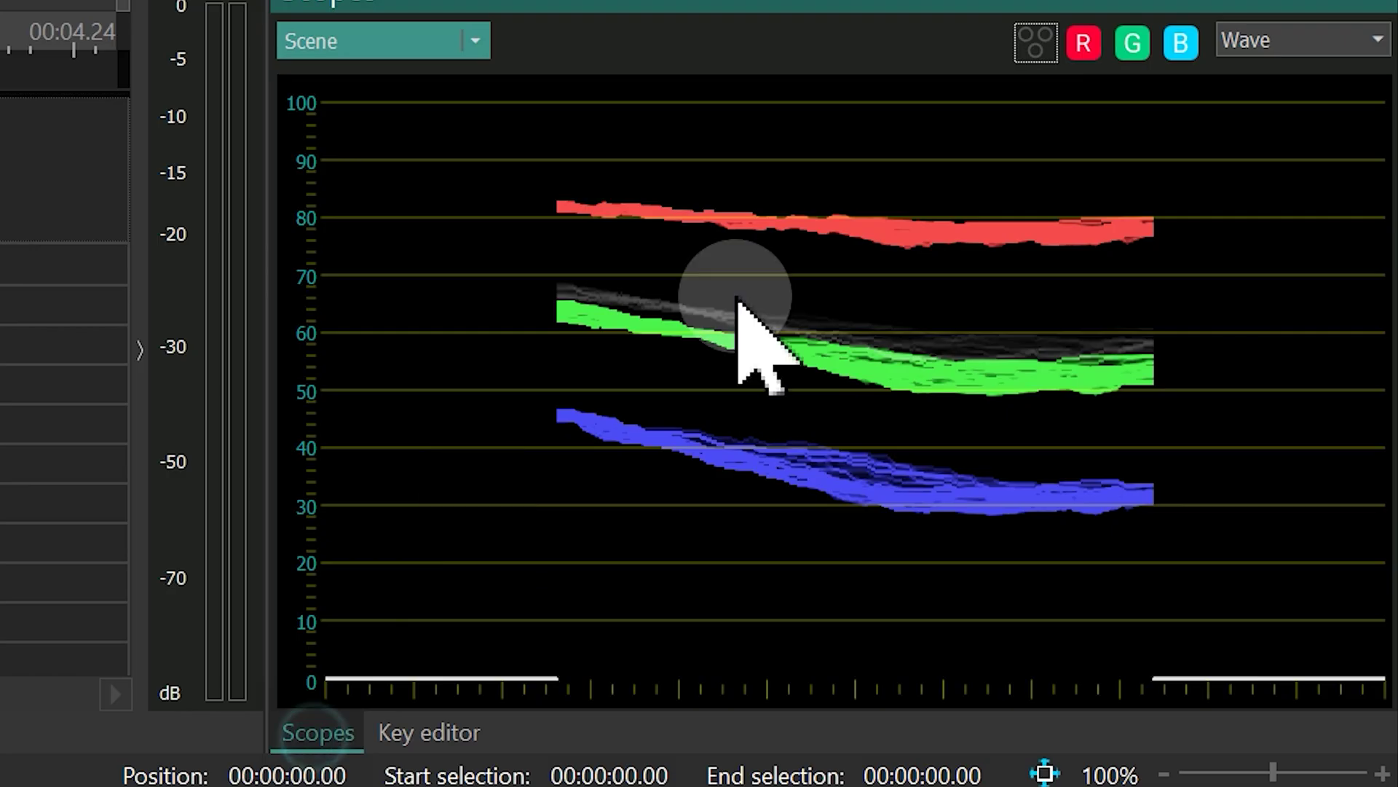
{"action": "left_click", "coordinate": [1254, 39]}
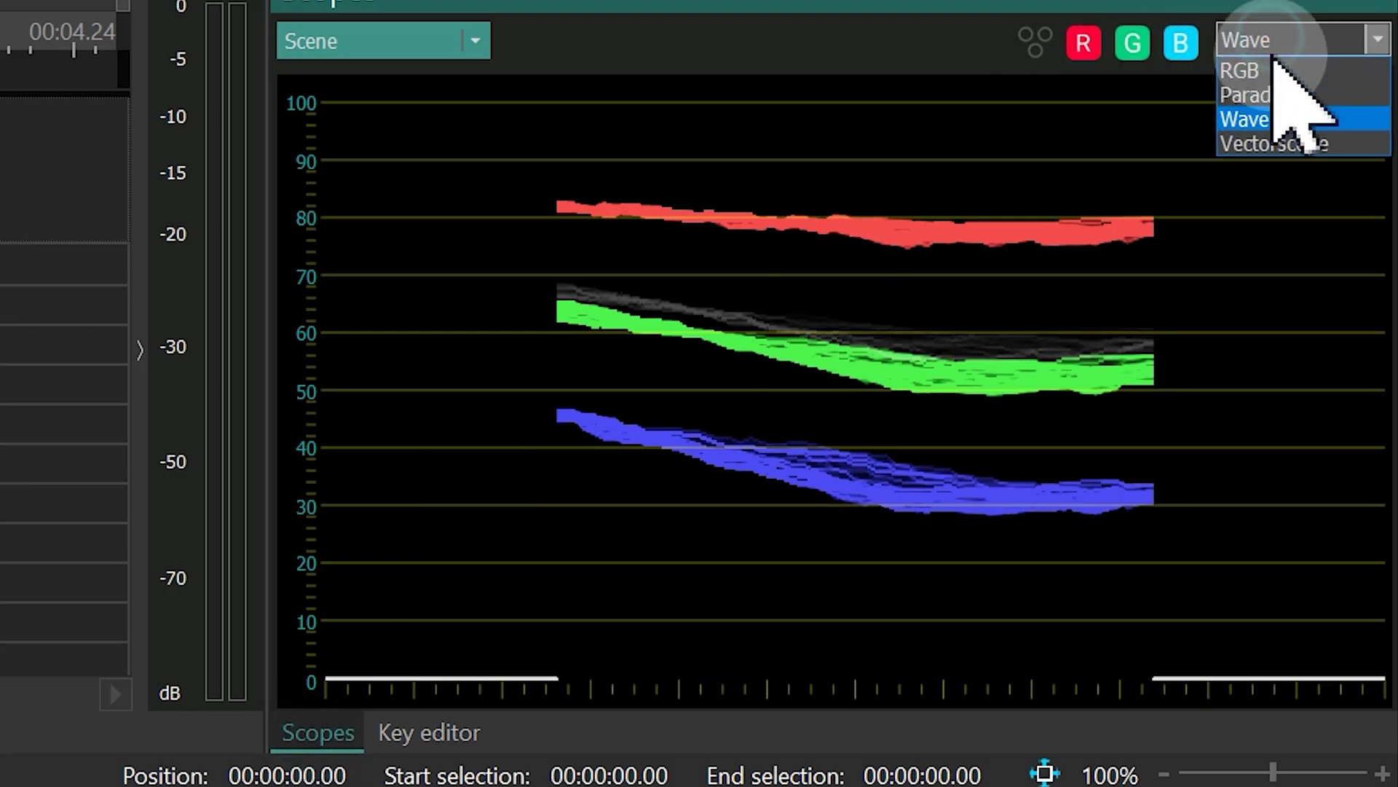
{"action": "left_click", "coordinate": [1249, 142]}
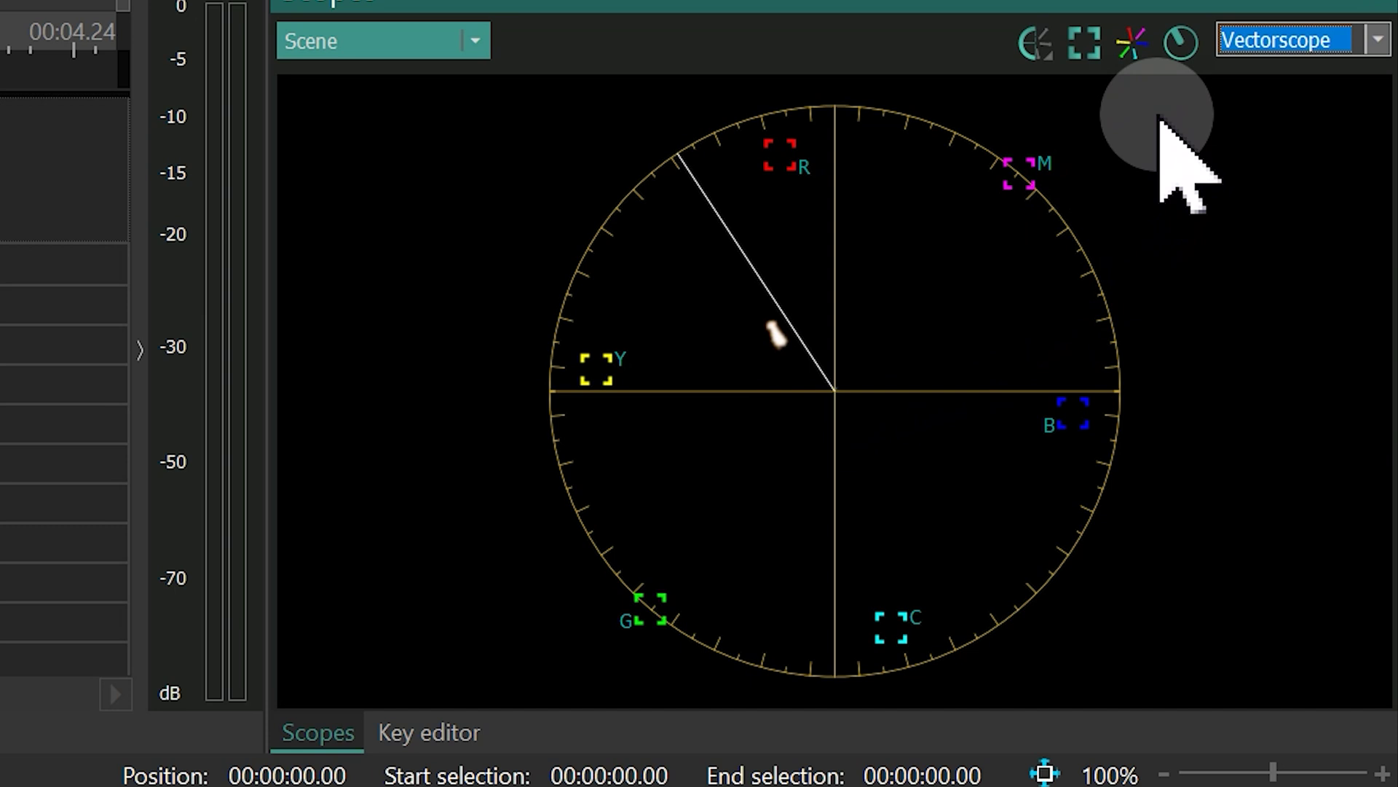
{"action": "left_click", "coordinate": [1182, 44]}
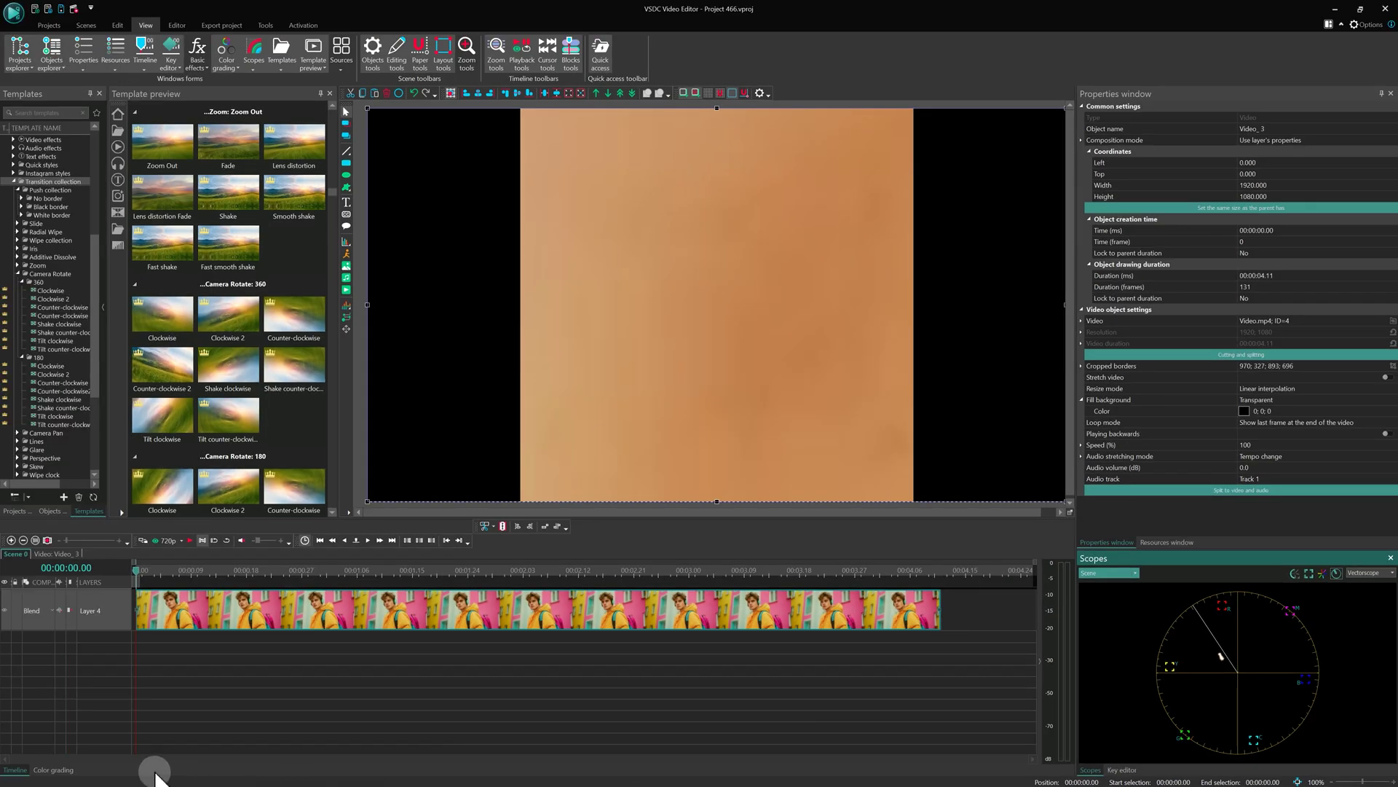
Nudge the Offset colour wheel so the skin cluster sits on the skin-tone line.
{"action": "left_click", "coordinate": [55, 769]}
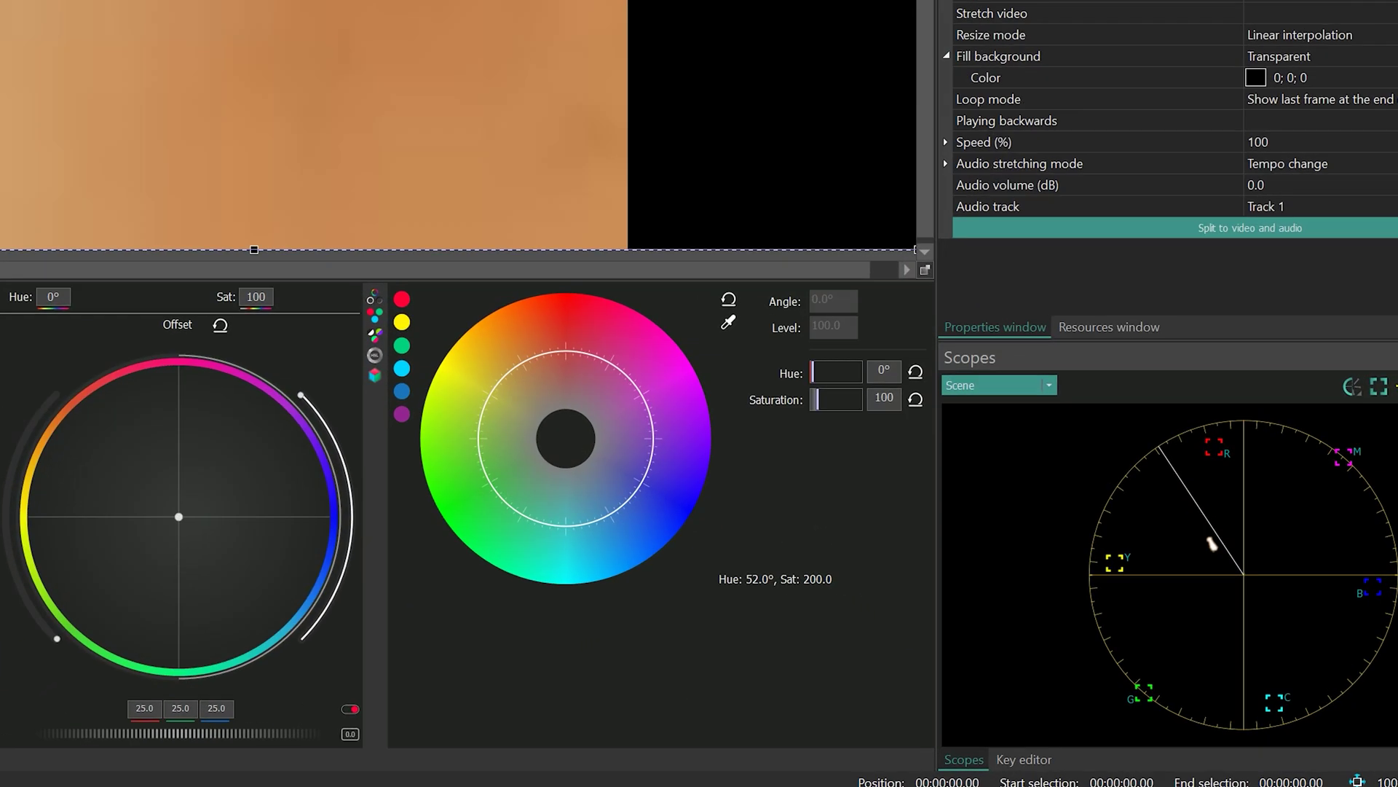
{"action": "left_click_drag", "start_coordinate": [178, 516], "coordinate": [181, 515]}
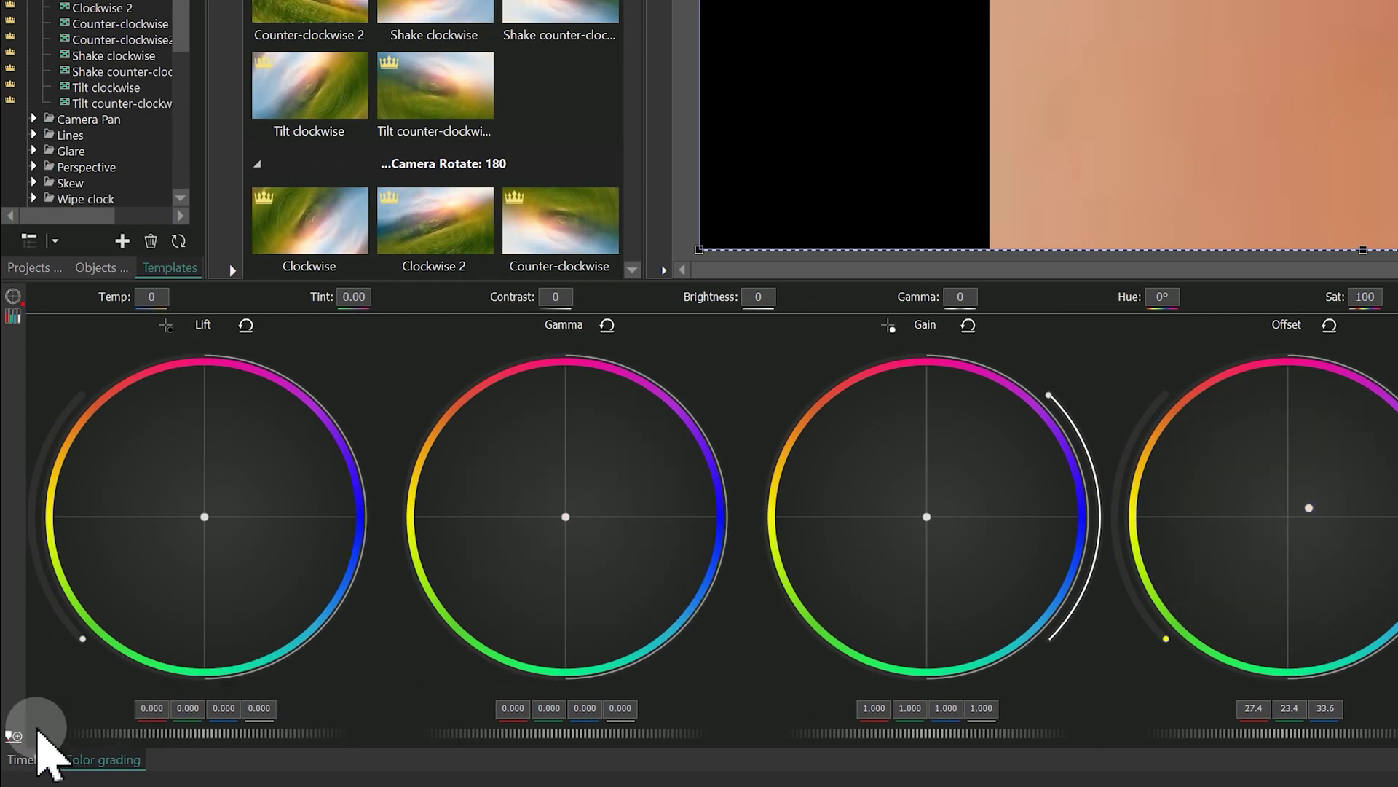
Save the grading as a separate effect and reset Cropped borders to 0;0;0;0.
{"action": "left_click", "coordinate": [15, 739]}
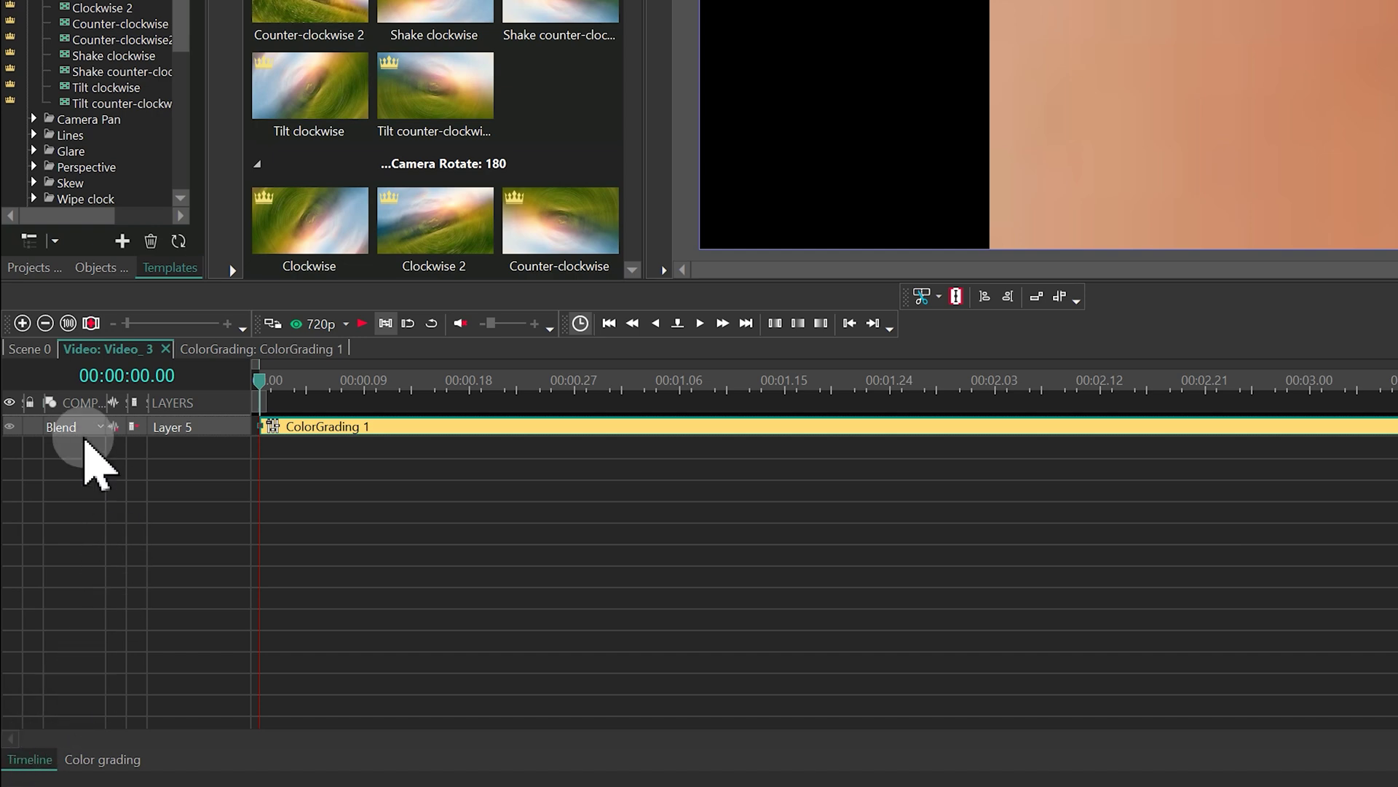
{"action": "left_click", "coordinate": [34, 348]}
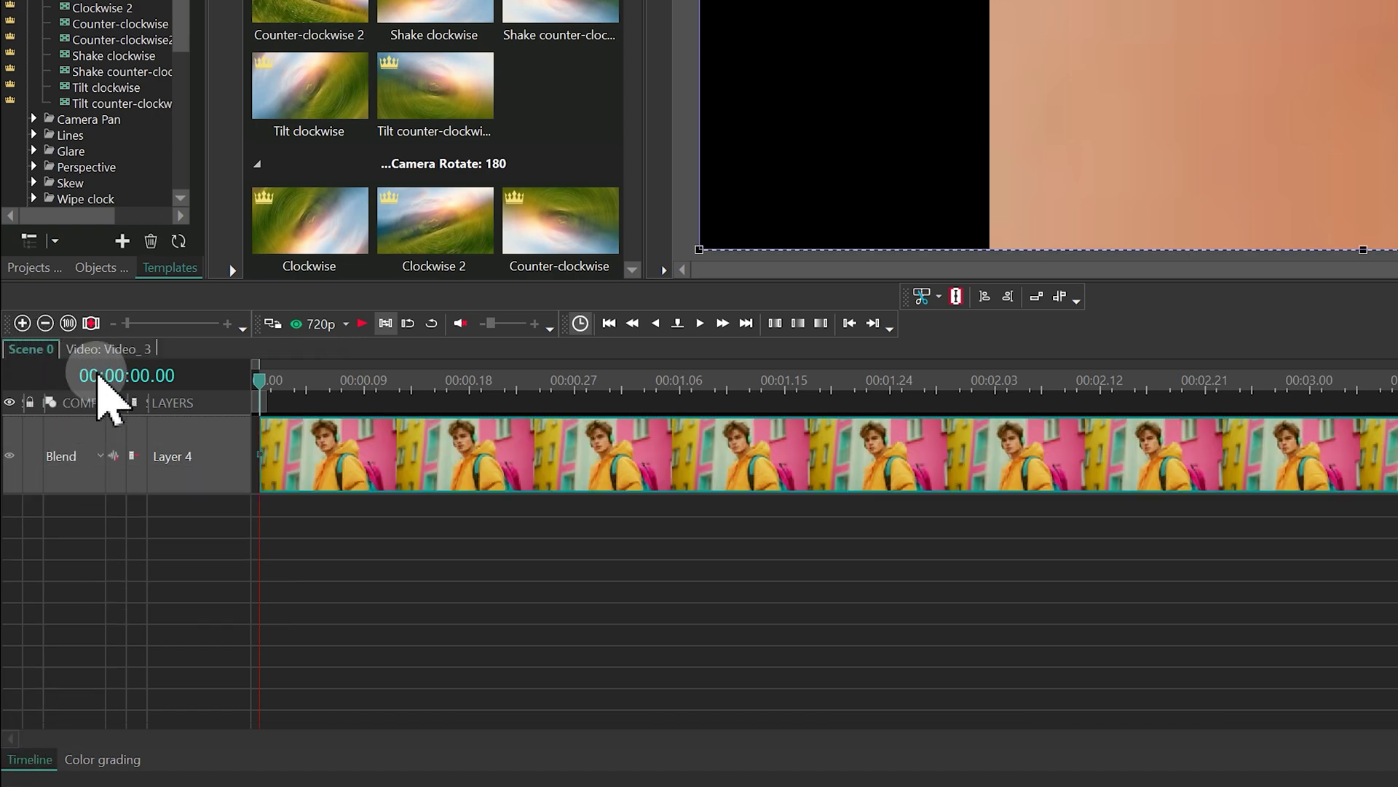
{"action": "left_click", "coordinate": [499, 609]}
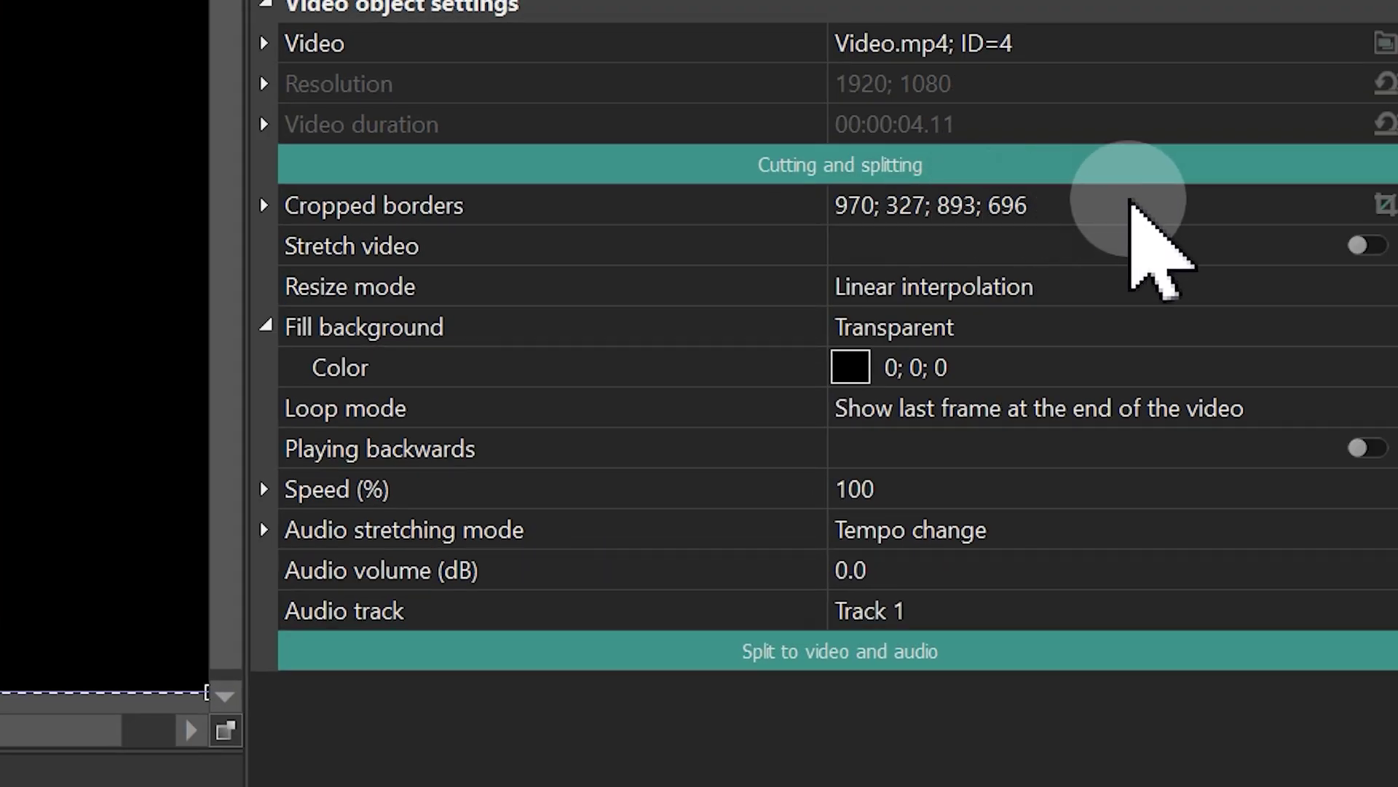
{"action": "left_click", "coordinate": [1131, 196]}
{"action": "left_click", "coordinate": [422, 207]}
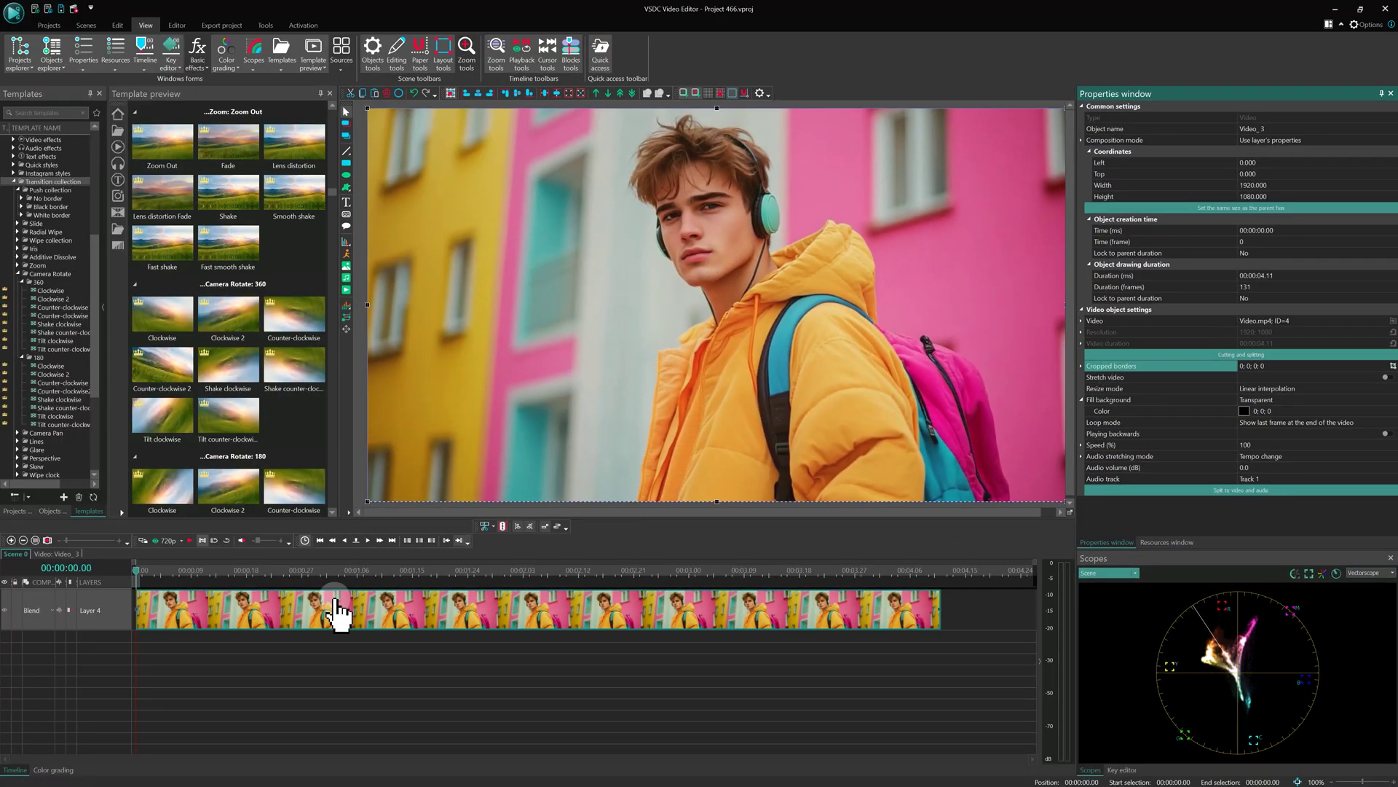
Toggle the colour grading layer off and on to compare, leaving it visible.
{"action": "double_click", "coordinate": [192, 626]}
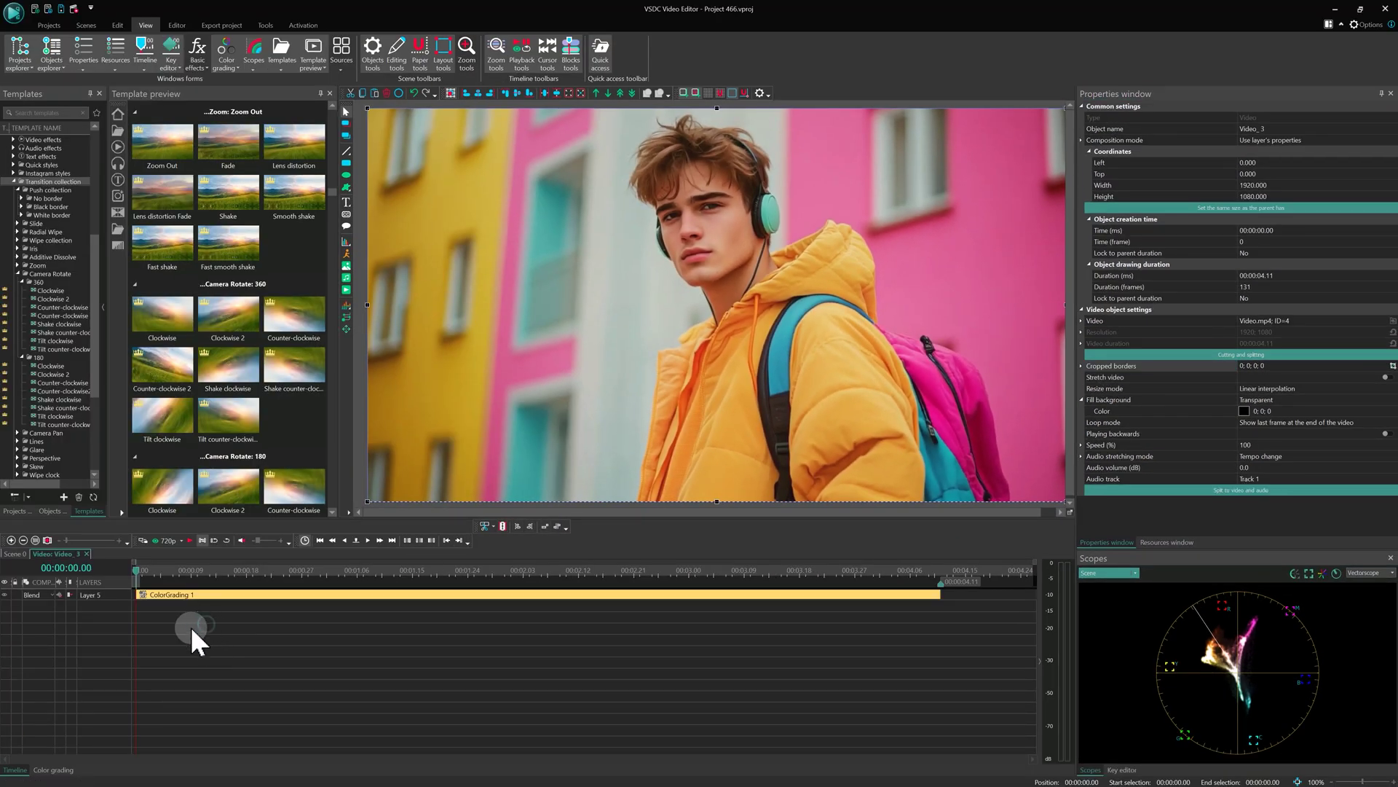
{"action": "left_click", "coordinate": [5, 597]}
{"action": "left_click", "coordinate": [5, 597]}
{"action": "left_click", "coordinate": [6, 597]}
{"action": "left_click", "coordinate": [6, 596]}
Trace a closed free shape around the man's face.
{"action": "left_click", "coordinate": [348, 184]}
{"action": "left_click", "coordinate": [799, 449]}
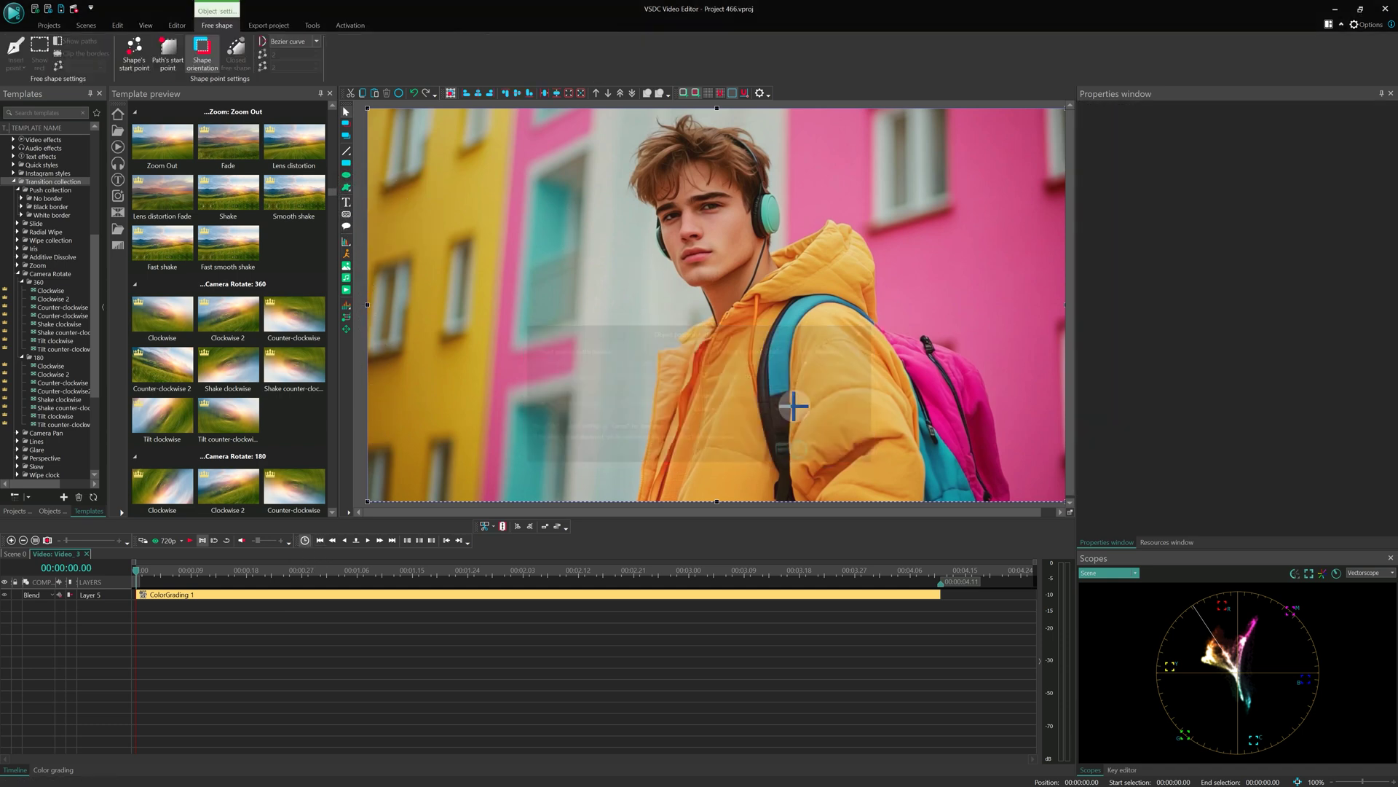
{"action": "left_click", "coordinate": [713, 150]}
{"action": "left_click", "coordinate": [765, 195]}
{"action": "left_click", "coordinate": [783, 253]}
{"action": "left_click", "coordinate": [721, 325]}
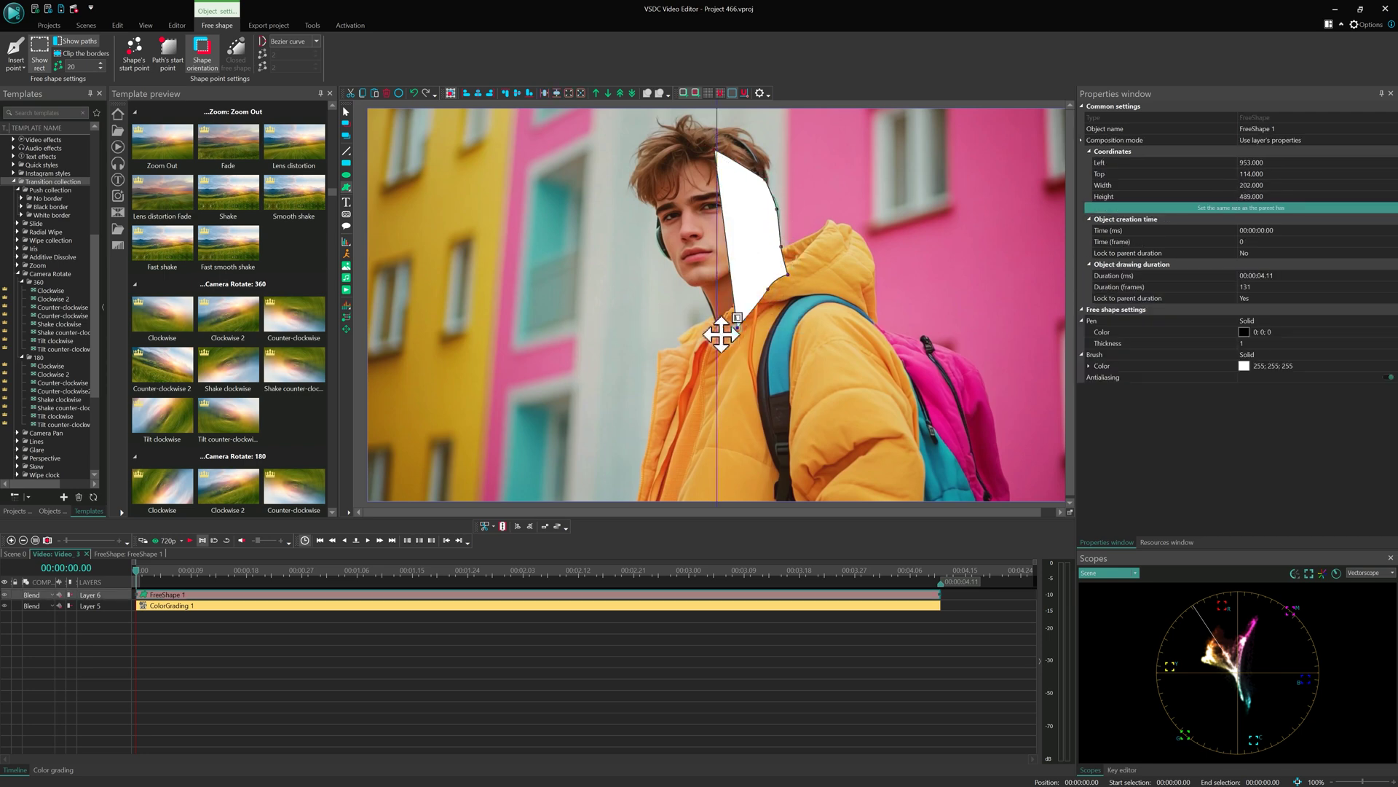
{"action": "left_click", "coordinate": [681, 291]}
{"action": "left_click", "coordinate": [645, 224]}
{"action": "left_click", "coordinate": [708, 156]}
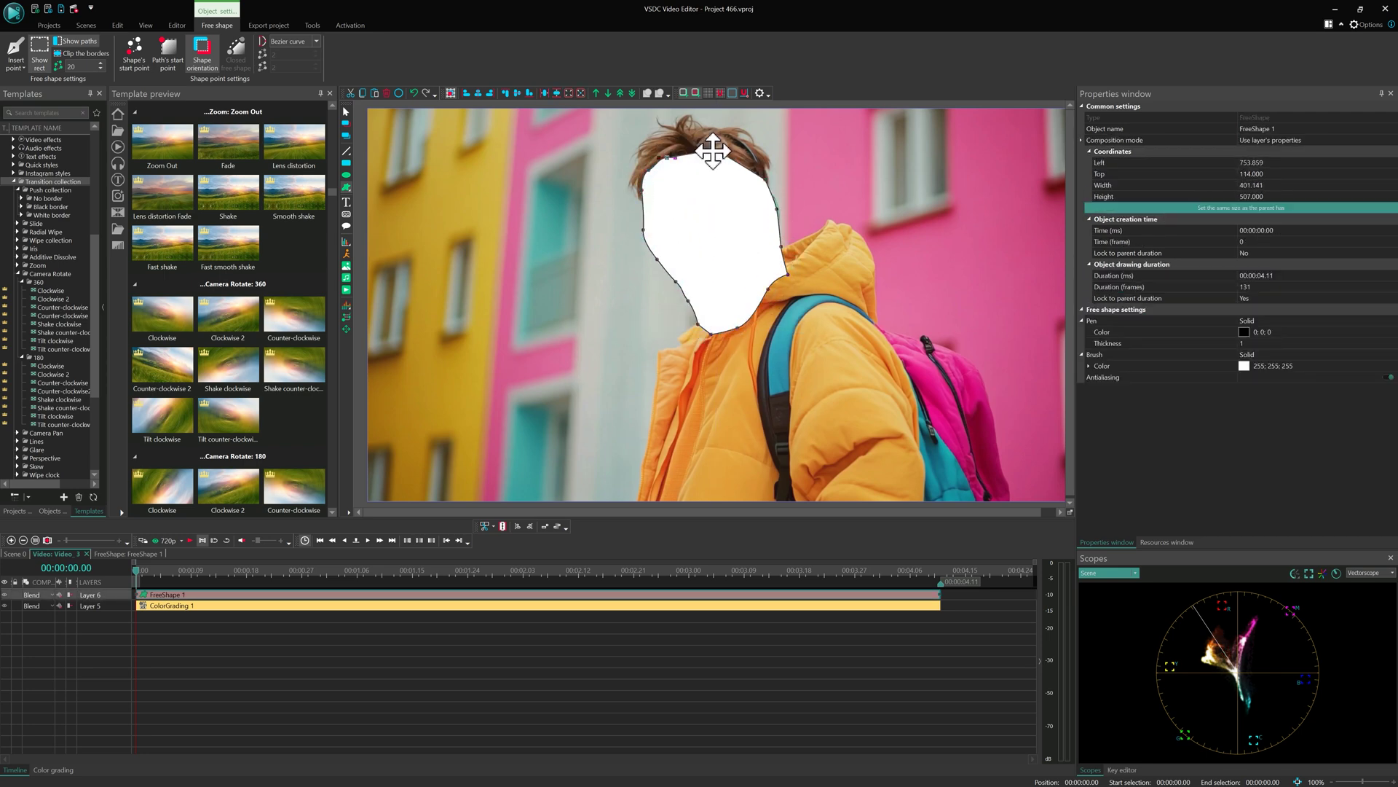
{"action": "left_click", "coordinate": [712, 150]}
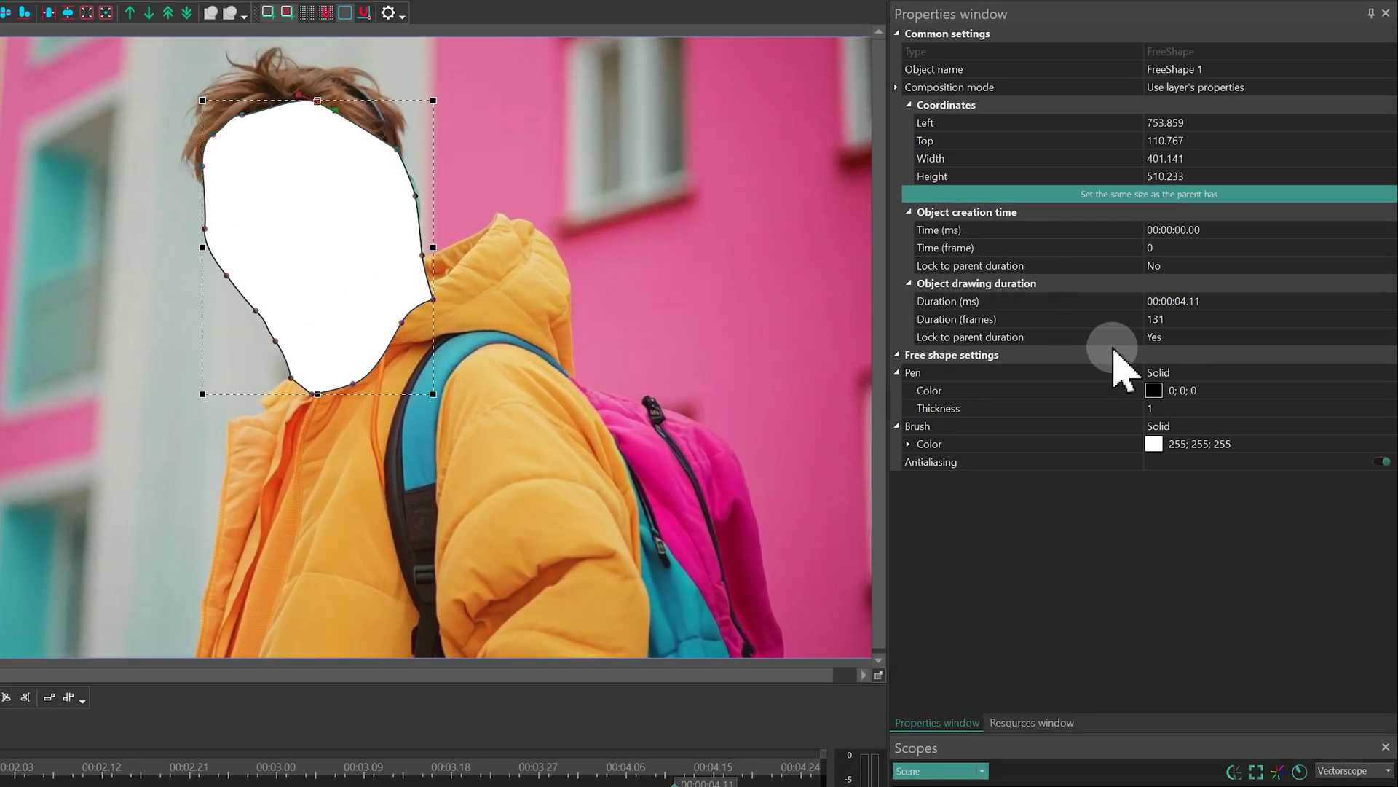
Fill the face shape with black and set its blend mode to Inverted mask.
{"action": "left_click", "coordinate": [1390, 365]}
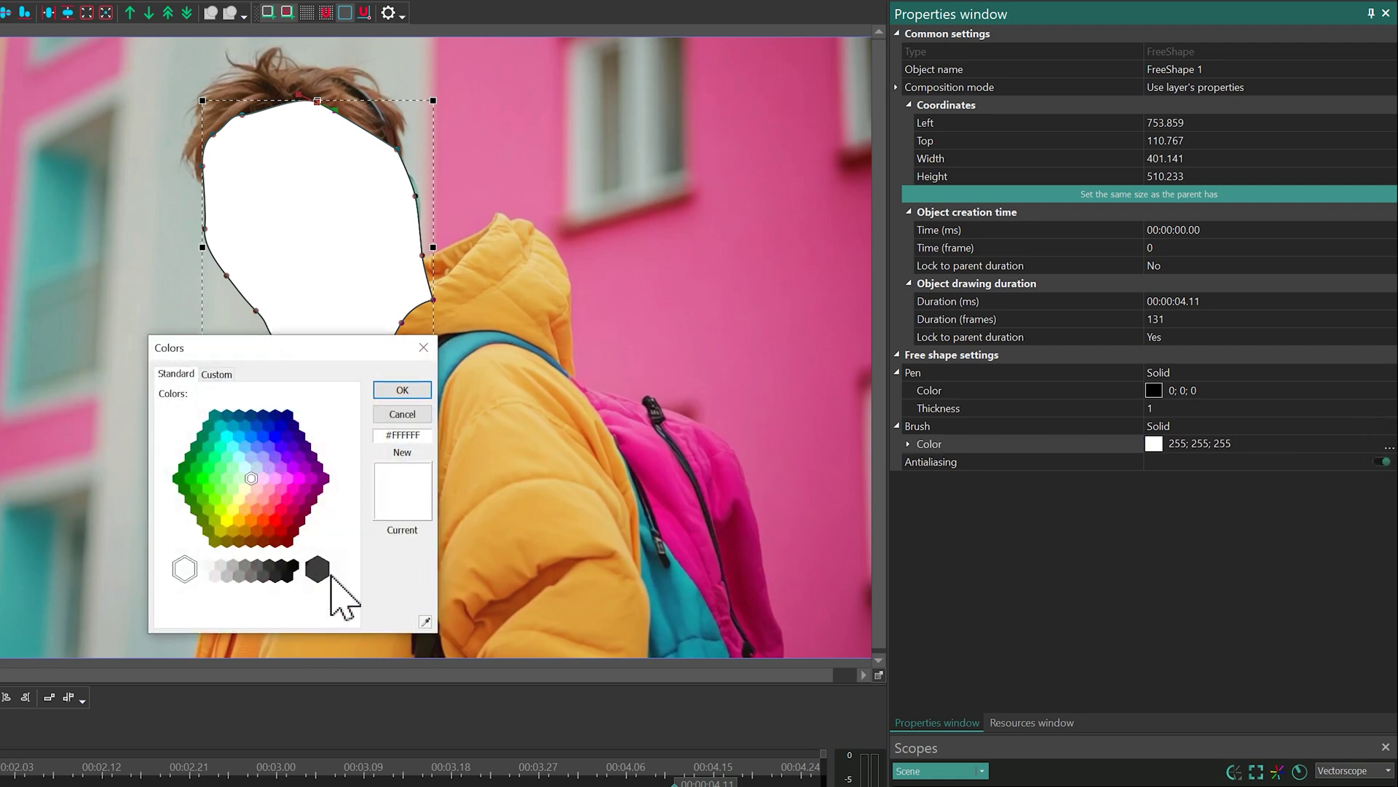
{"action": "left_click", "coordinate": [316, 569]}
{"action": "left_click", "coordinate": [411, 386]}
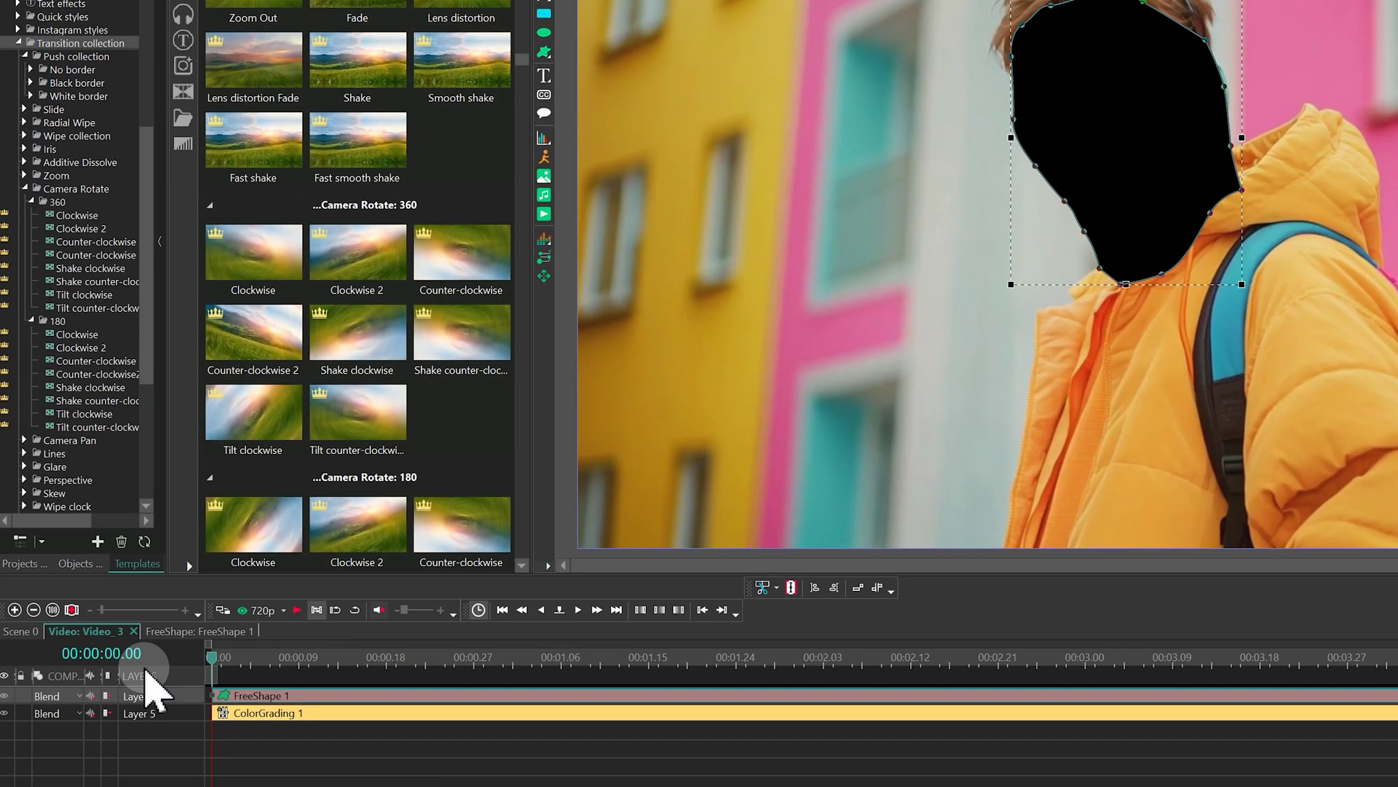
{"action": "left_click", "coordinate": [75, 698]}
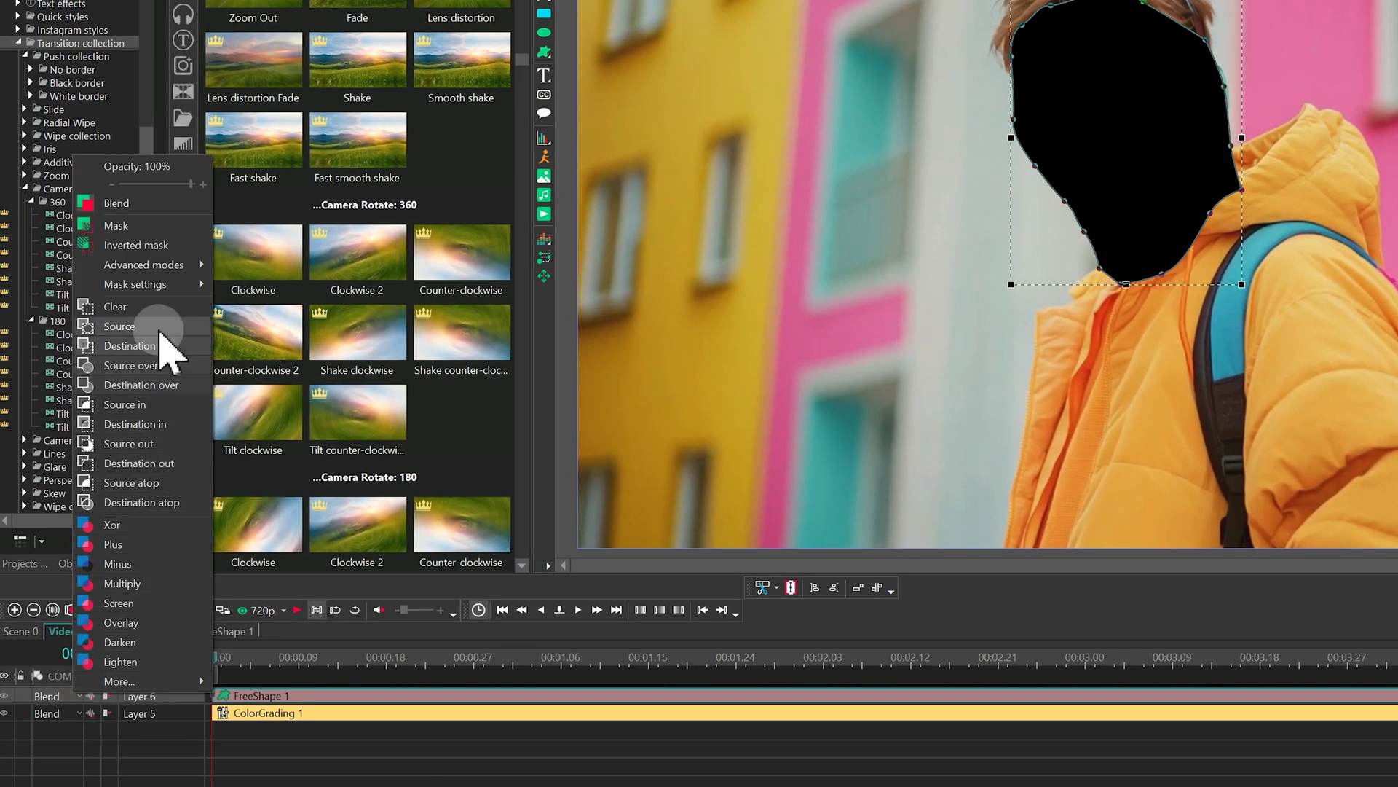
{"action": "left_click", "coordinate": [153, 246]}
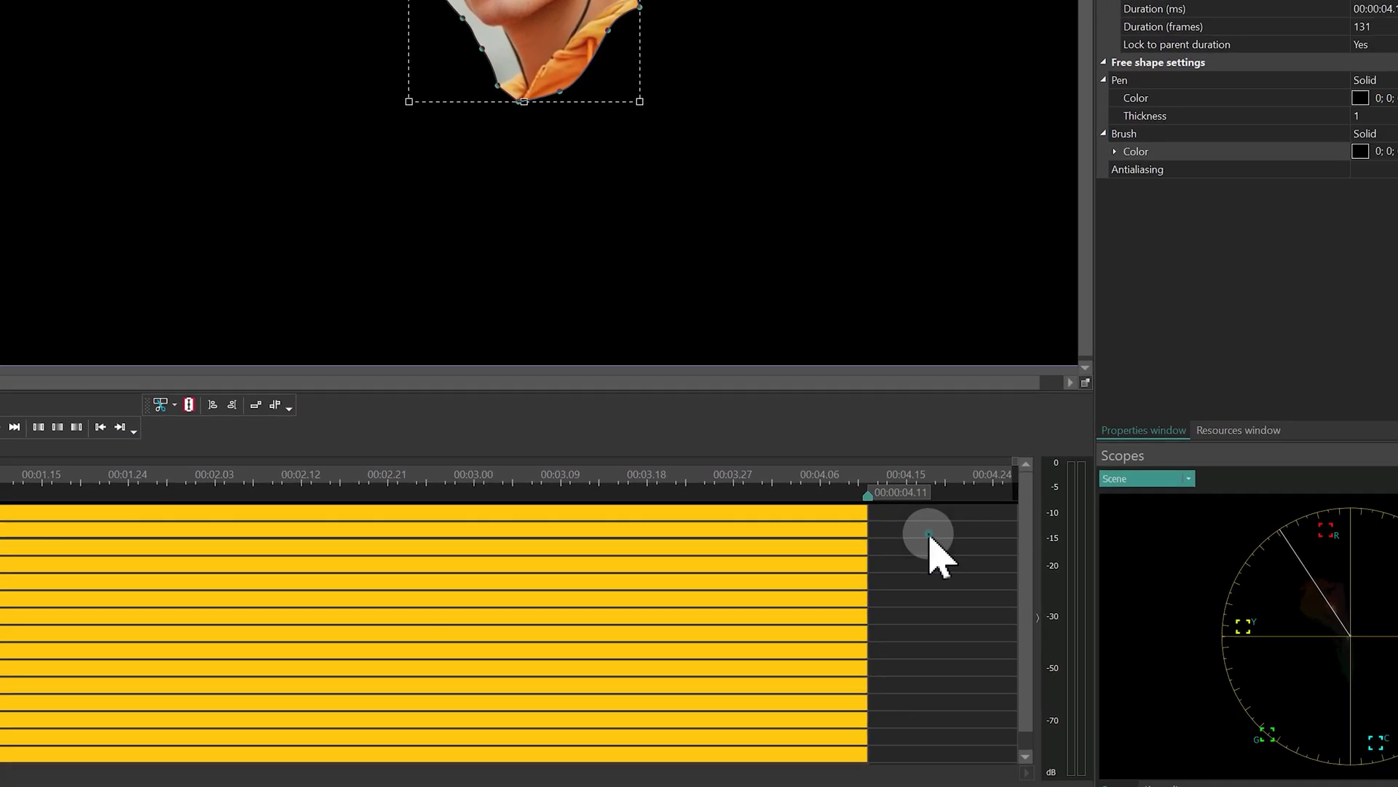
Add a Gaussian blur to the face mask with blur level 20 and extended boundaries.
{"action": "right_click", "coordinate": [929, 536]}
{"action": "mouse_move", "coordinate": [903, 356]}
{"action": "left_click", "coordinate": [1093, 402]}
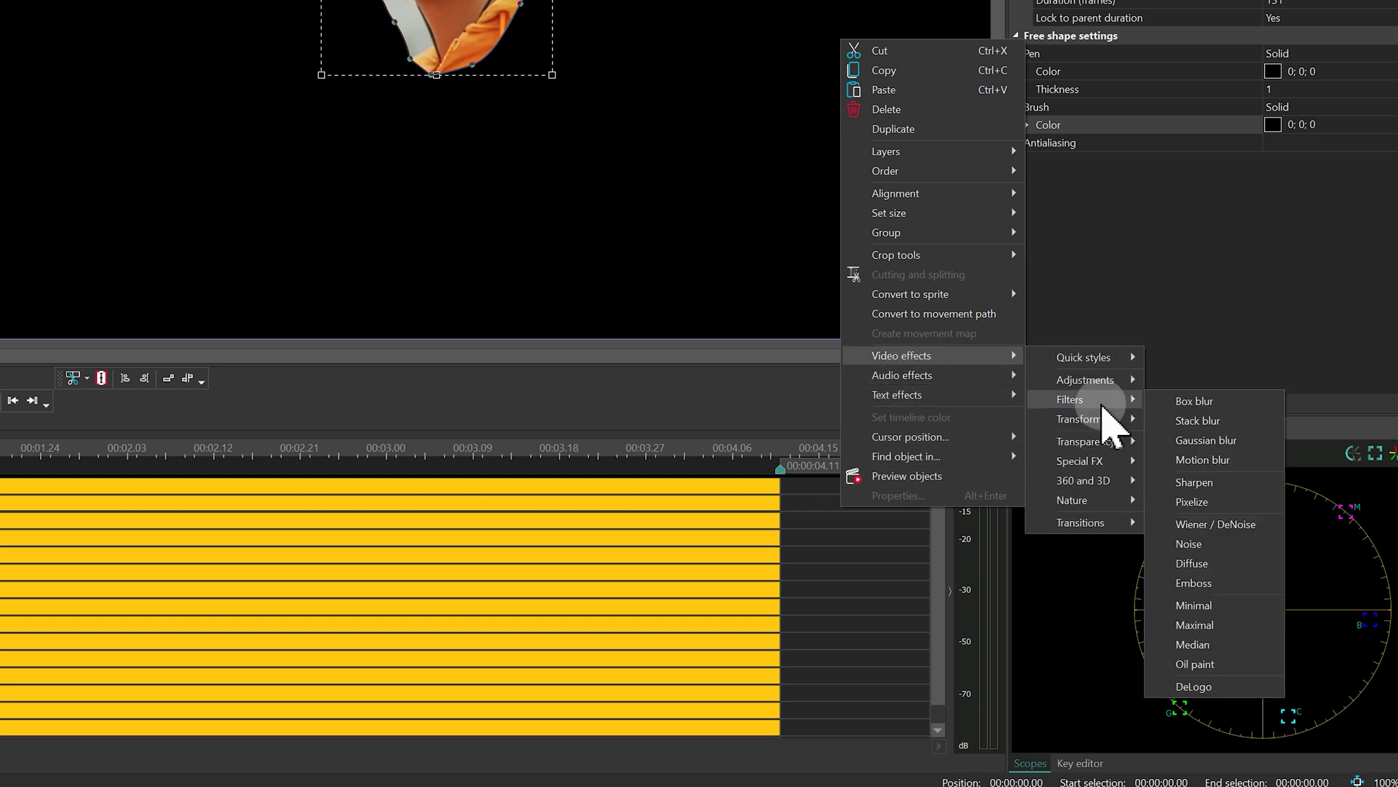
{"action": "left_click", "coordinate": [1200, 441]}
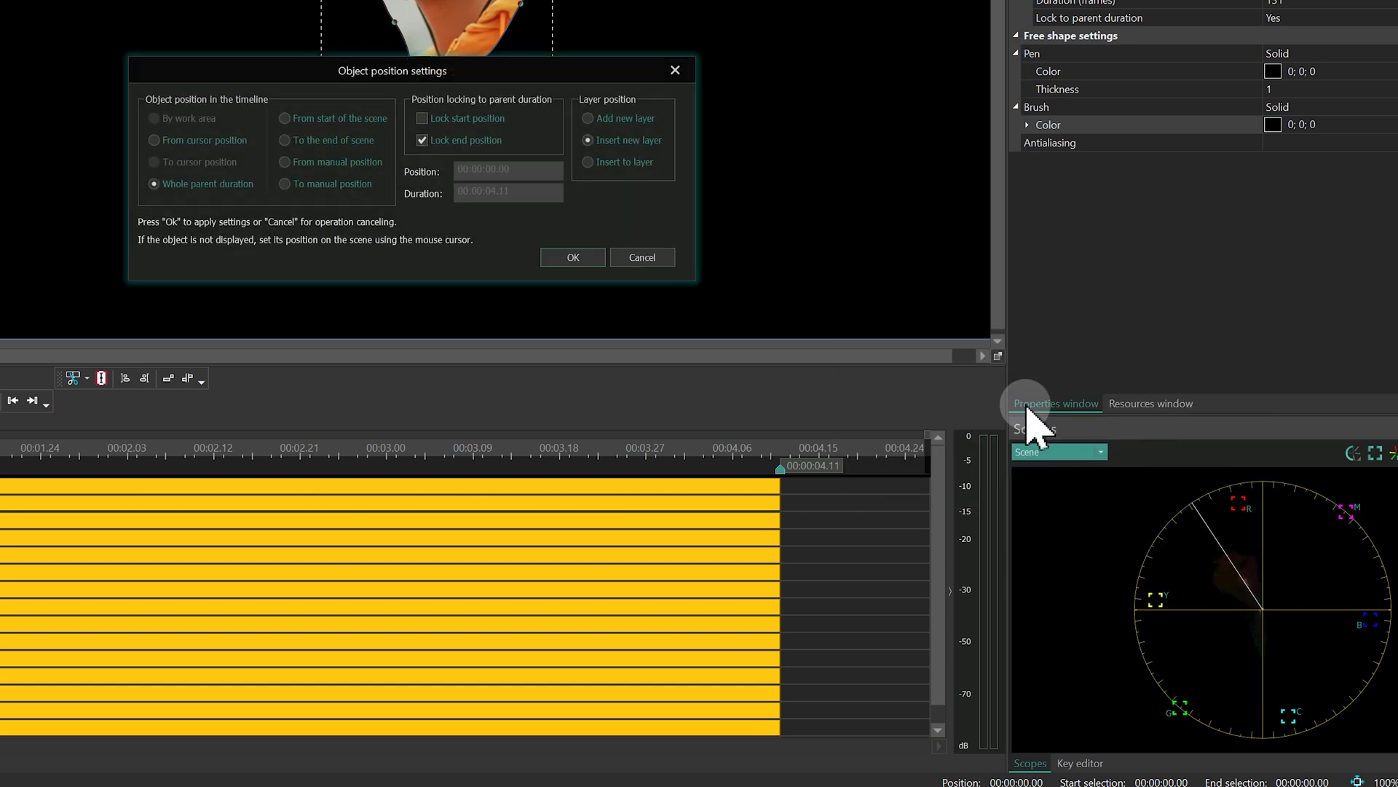
{"action": "left_click", "coordinate": [579, 259]}
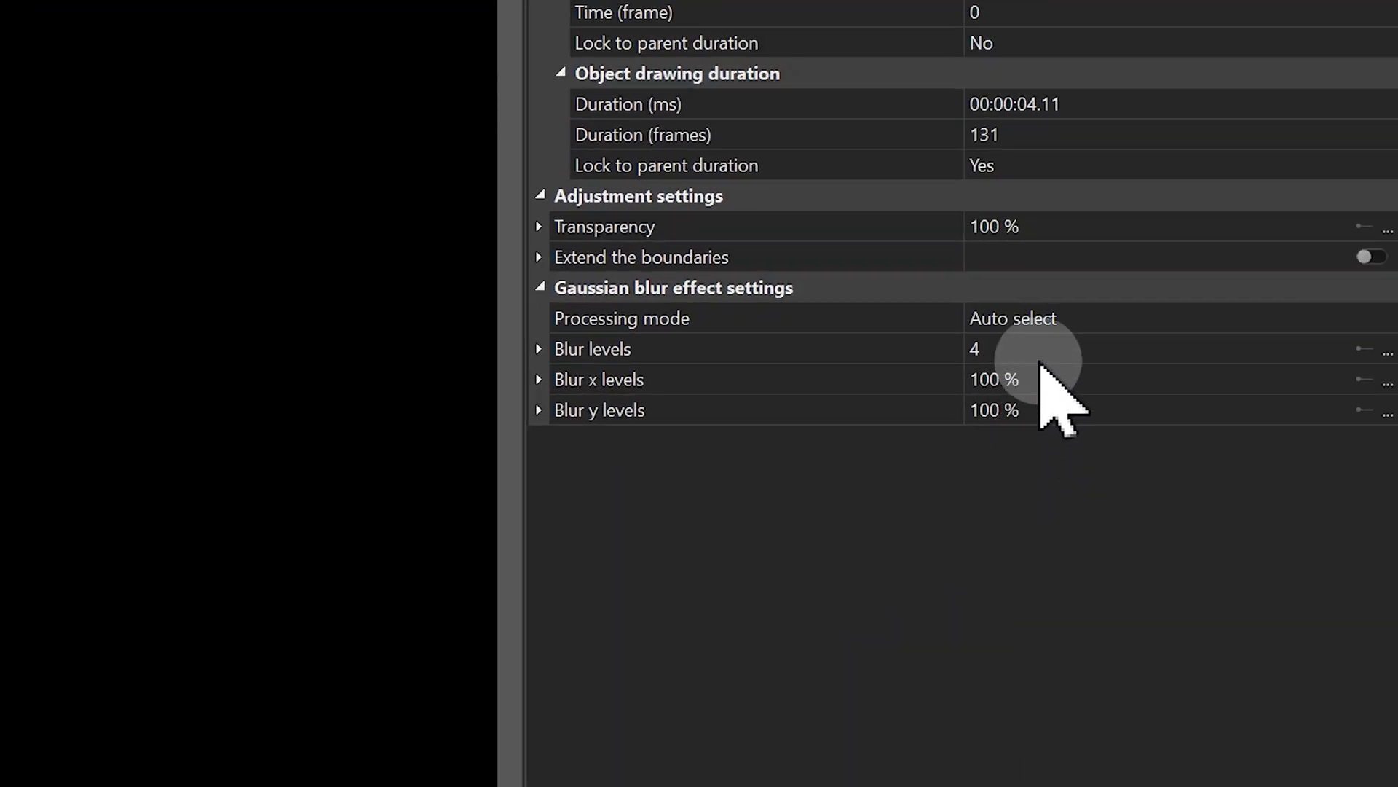
{"action": "left_click", "coordinate": [1038, 355]}
{"action": "type", "text": "20"}
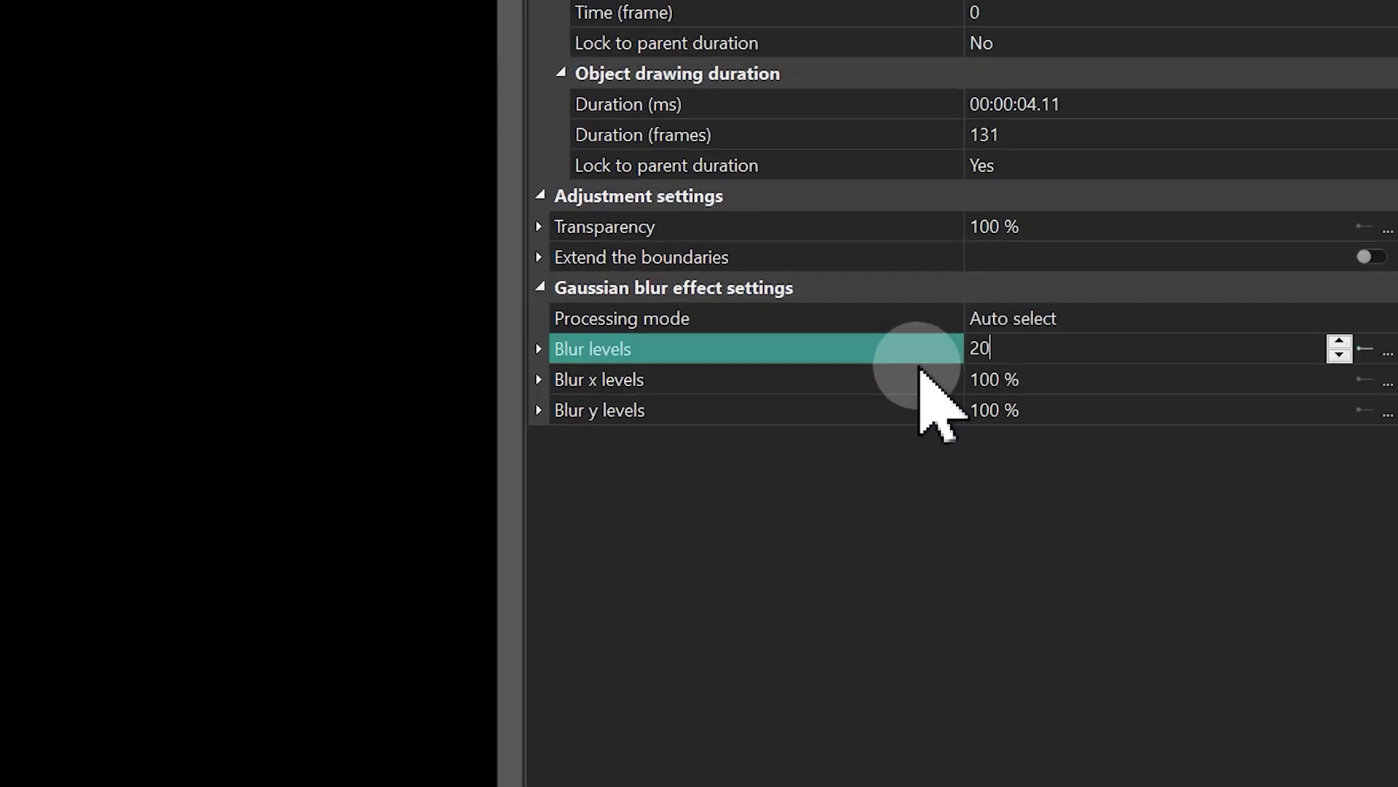
{"action": "left_click", "coordinate": [1374, 259]}
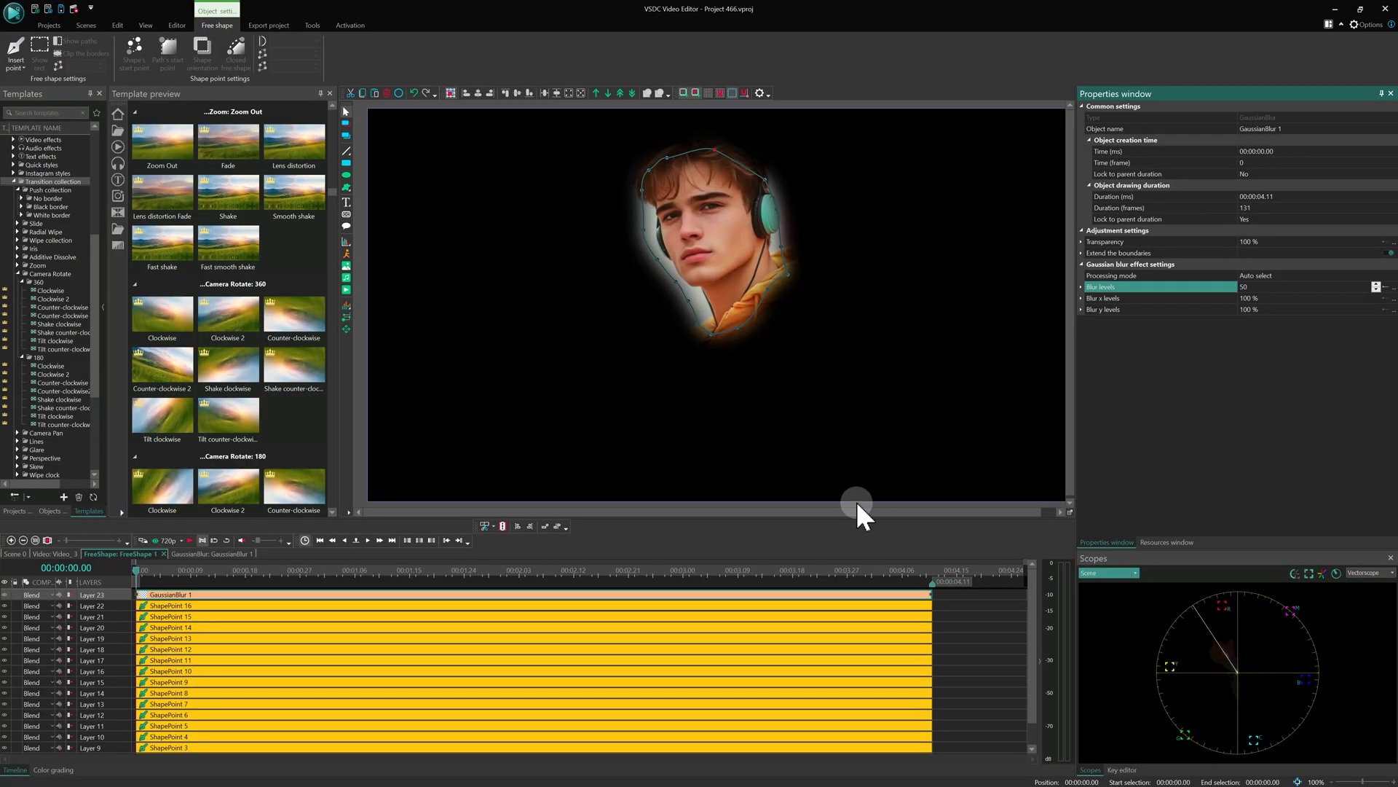
Duplicate the video track in Scene 0.
{"action": "left_click", "coordinate": [11, 554]}
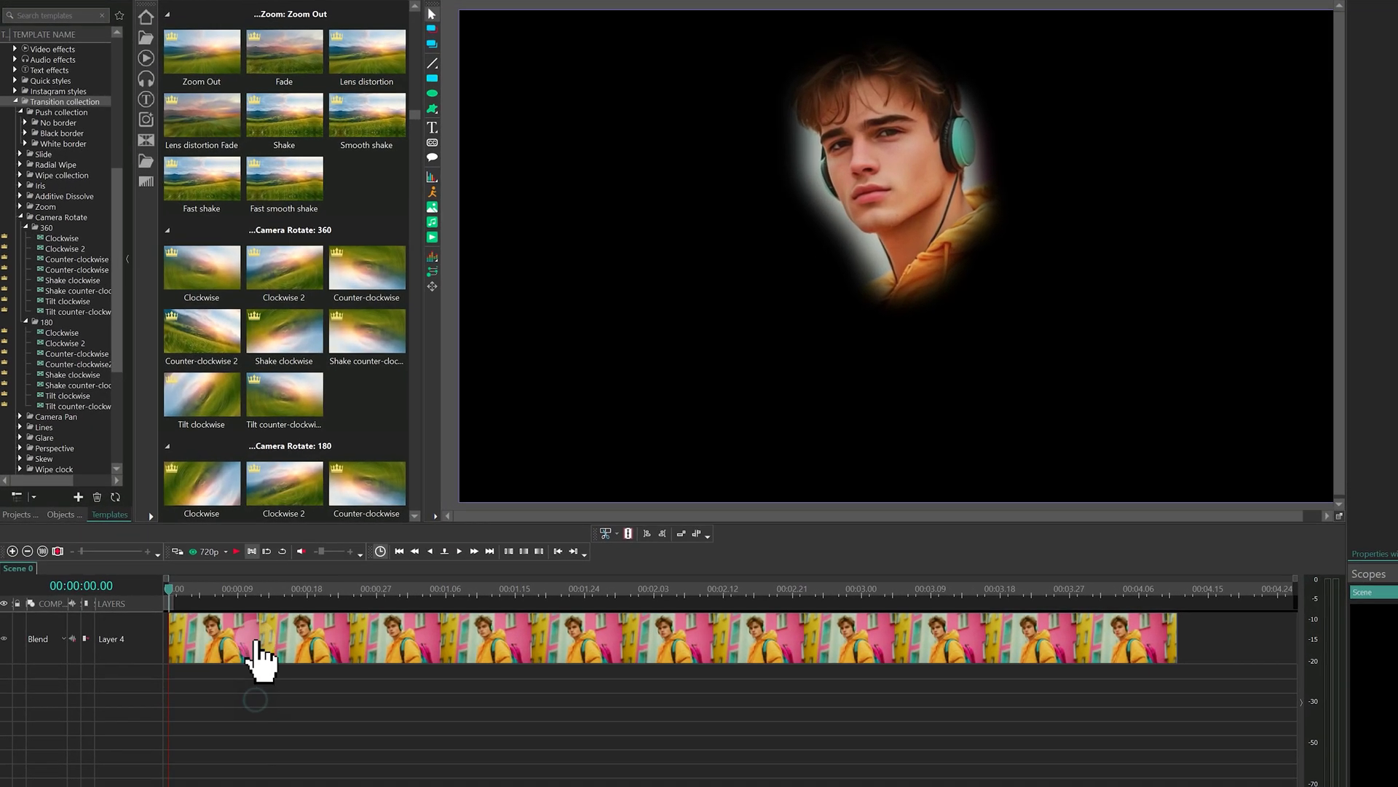
{"action": "right_click", "coordinate": [210, 617]}
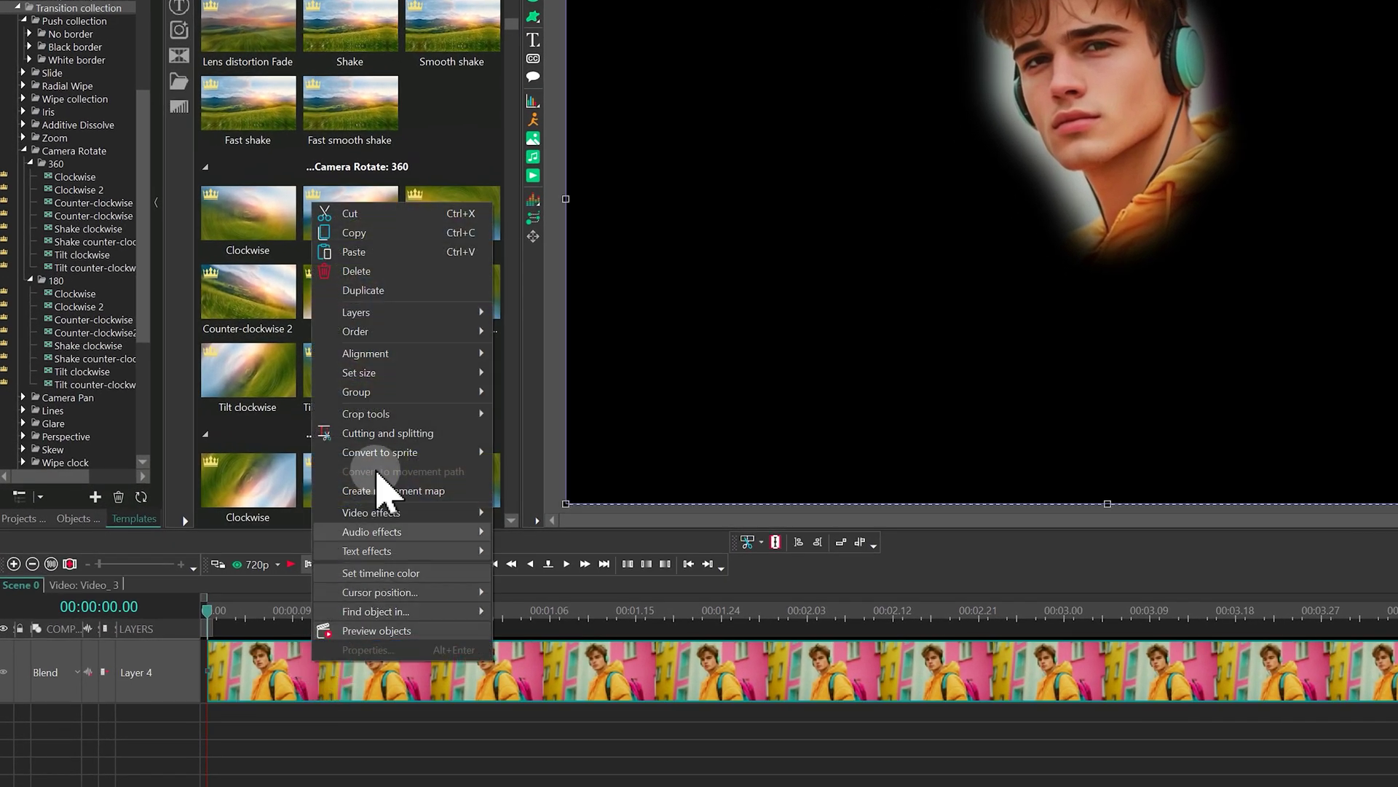
{"action": "left_click", "coordinate": [416, 291]}
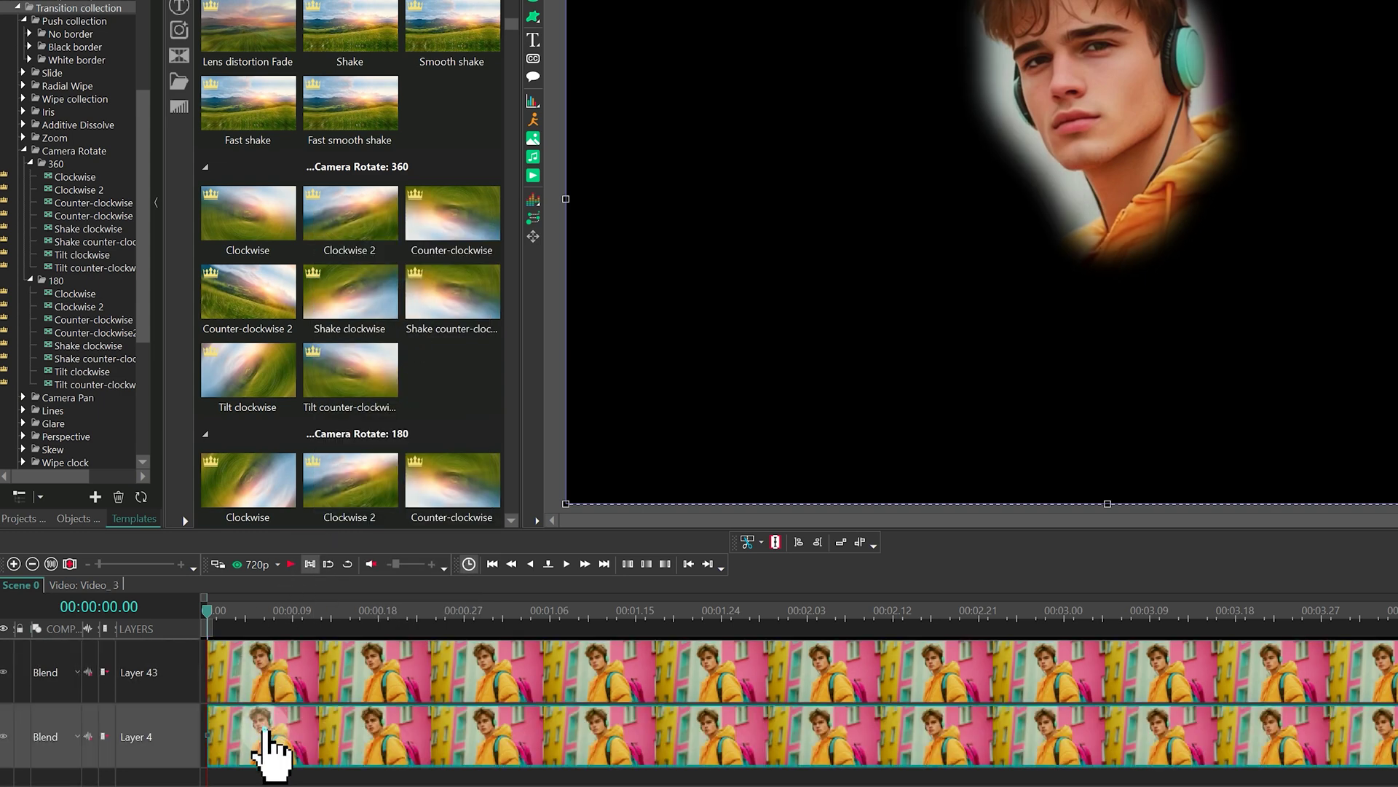
{"action": "double_click", "coordinate": [270, 749]}
{"action": "double_click", "coordinate": [298, 643]}
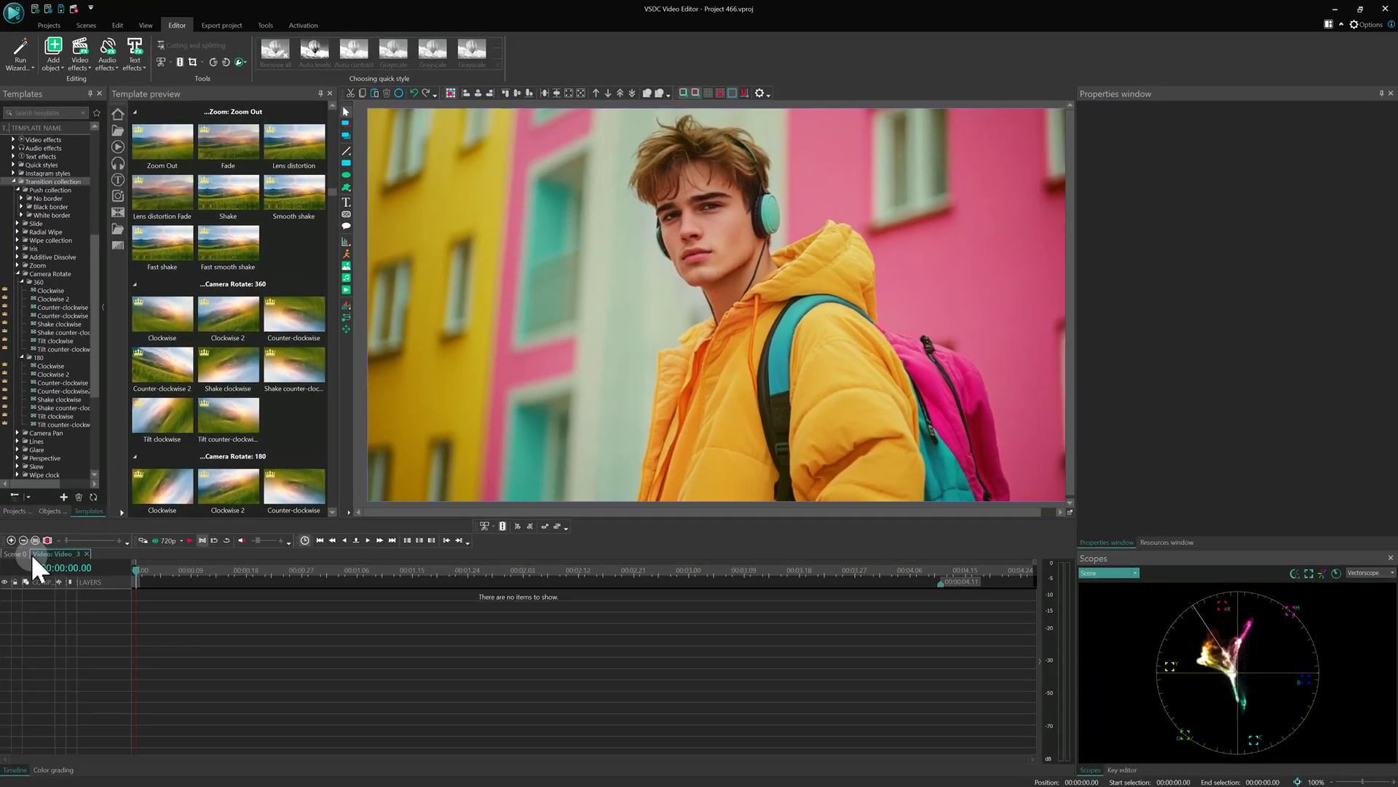
{"action": "left_click", "coordinate": [16, 553]}
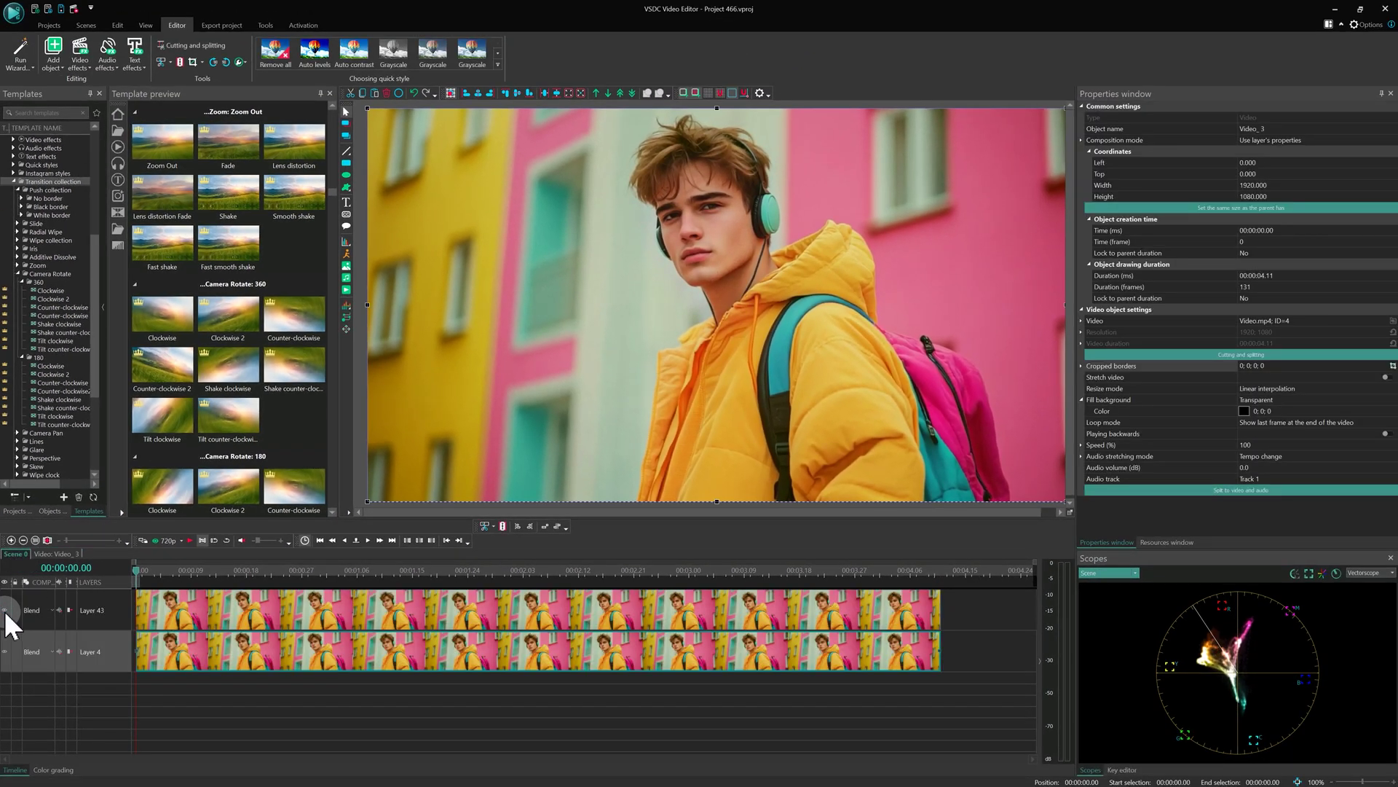
Create a movement map for the lower Layer 4 clip and start forward analysis.
{"action": "left_click", "coordinate": [203, 662]}
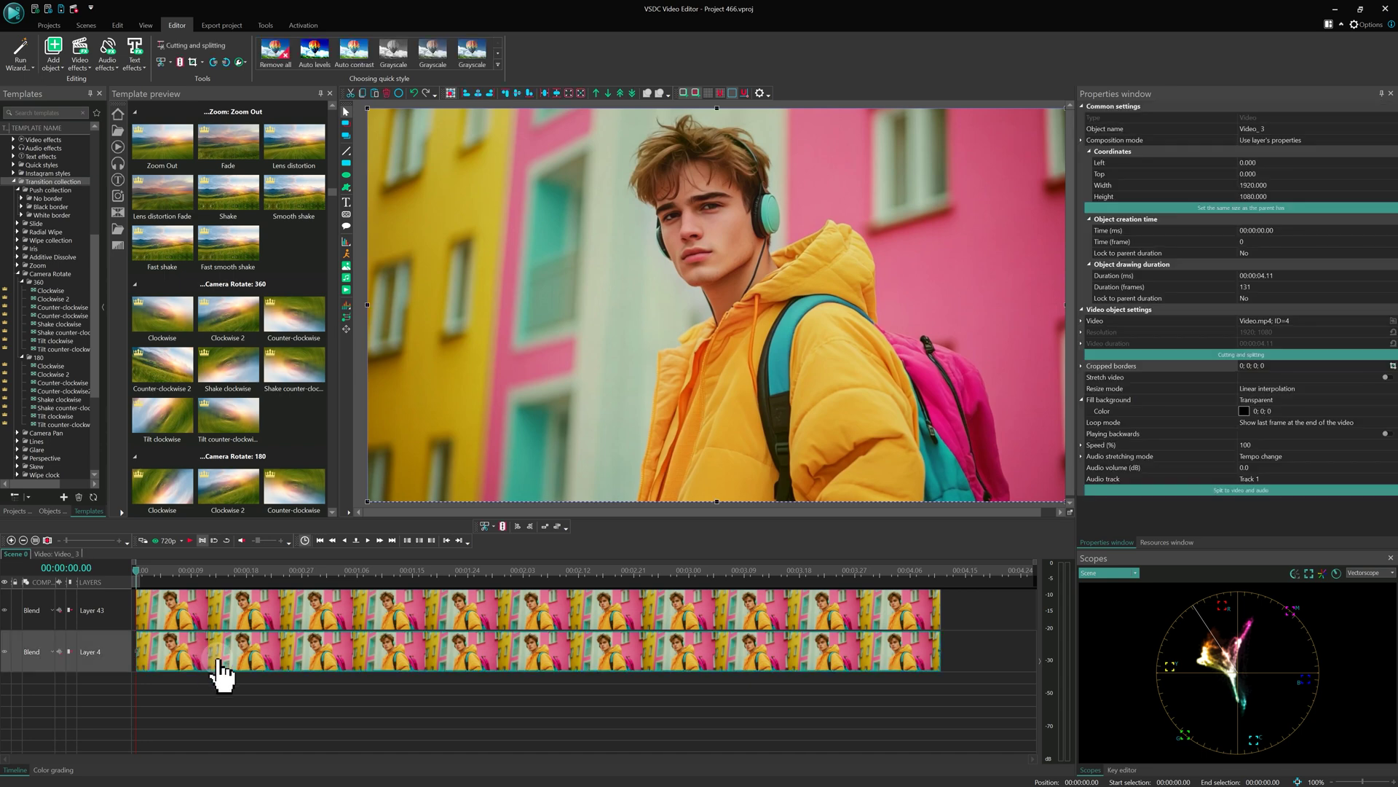
{"action": "right_click", "coordinate": [219, 671]}
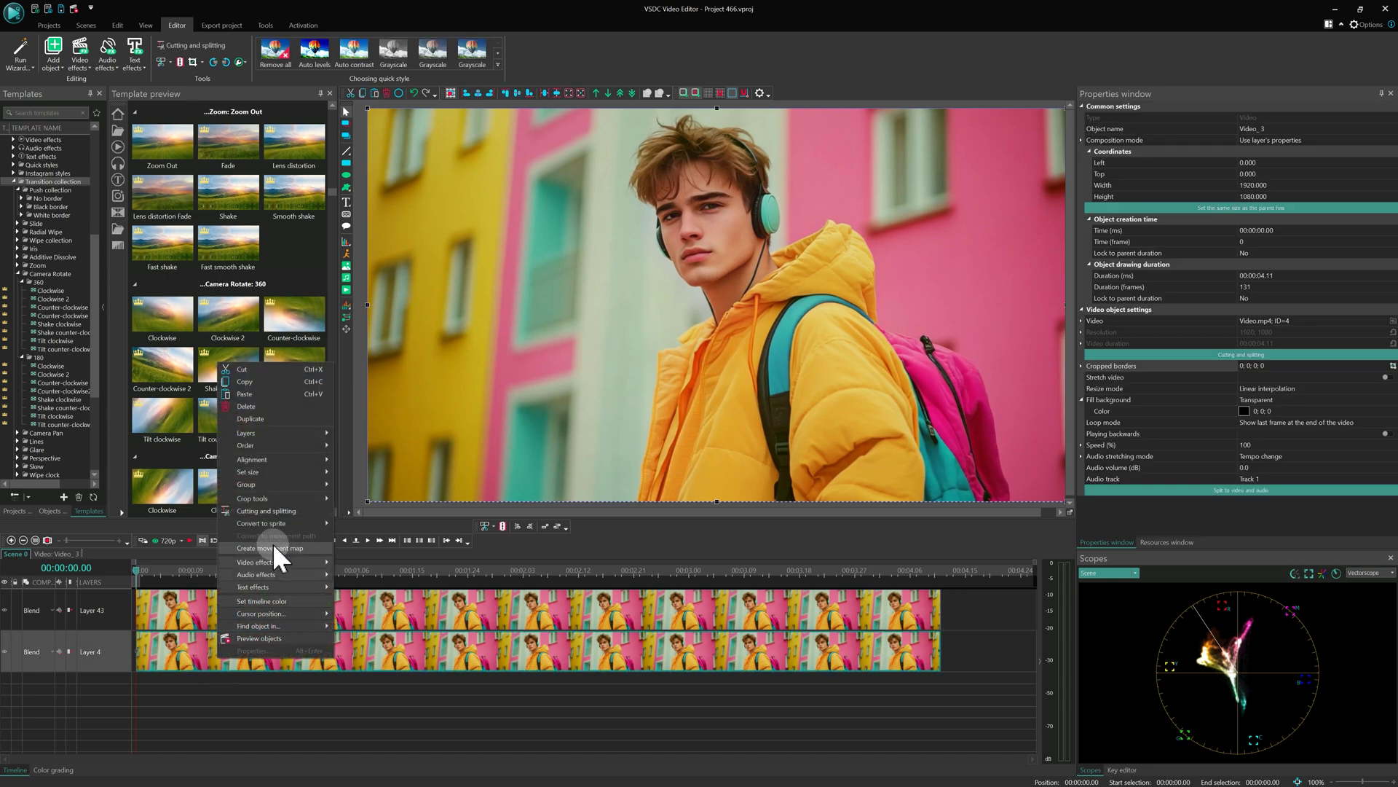
{"action": "left_click", "coordinate": [295, 547]}
{"action": "left_click", "coordinate": [243, 45]}
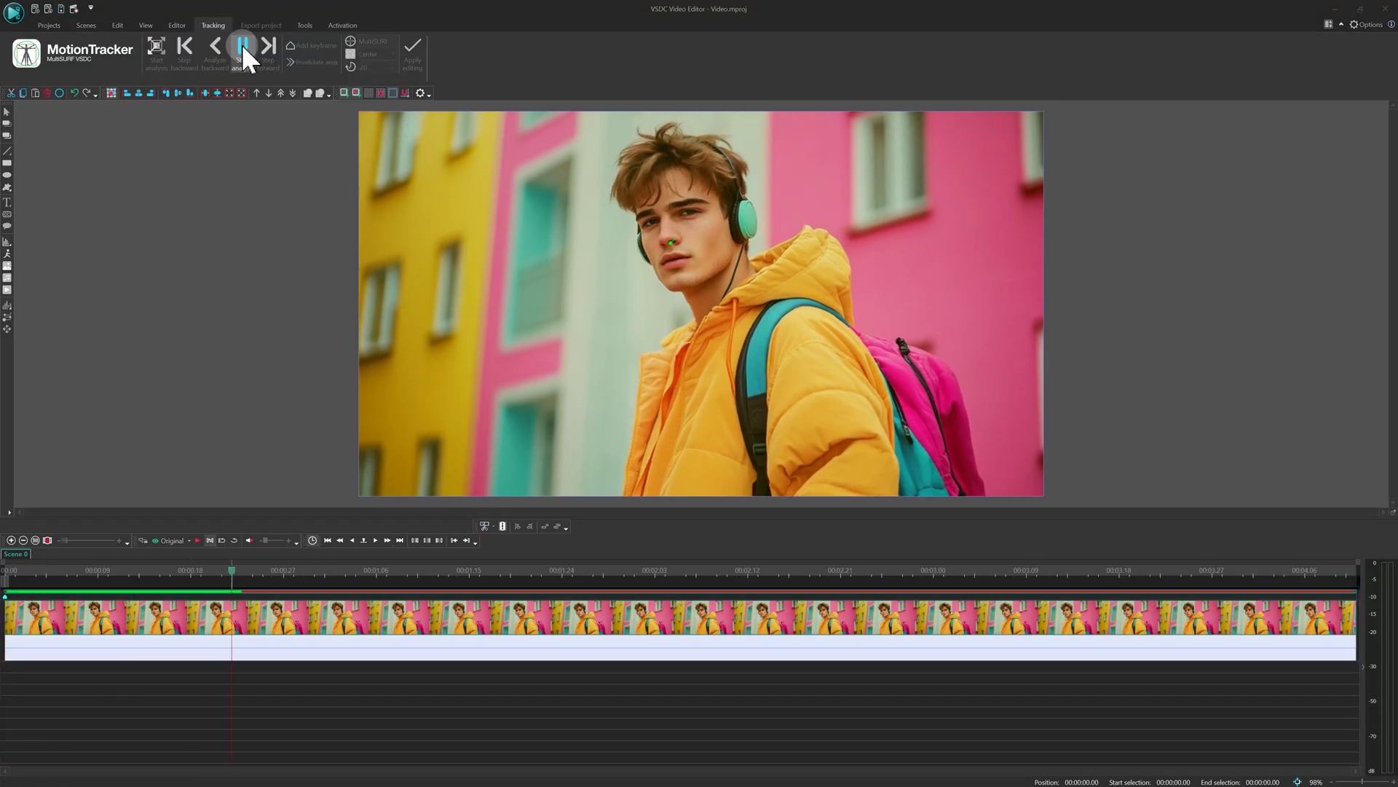